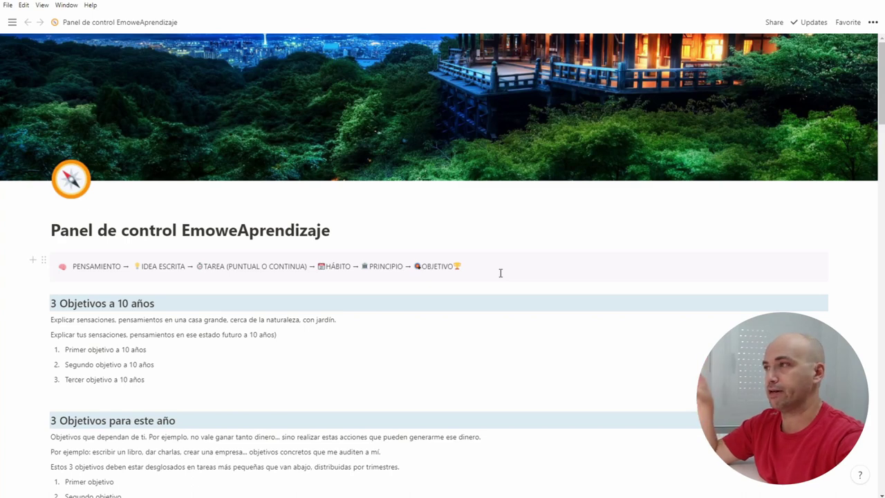
# Look through the whole dashboard page, from the 10-year goals down to the embedded Google Calendar, and return to the page title.
pyautogui.moveTo(500, 272); pyautogui.dragTo(370, 190)
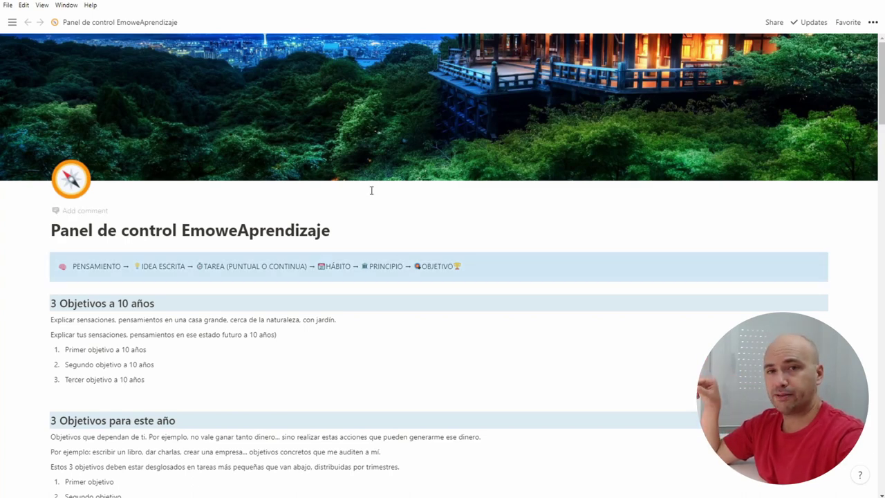
pyautogui.scroll(-2, 372, 190)
pyautogui.scroll(2, 371, 190)
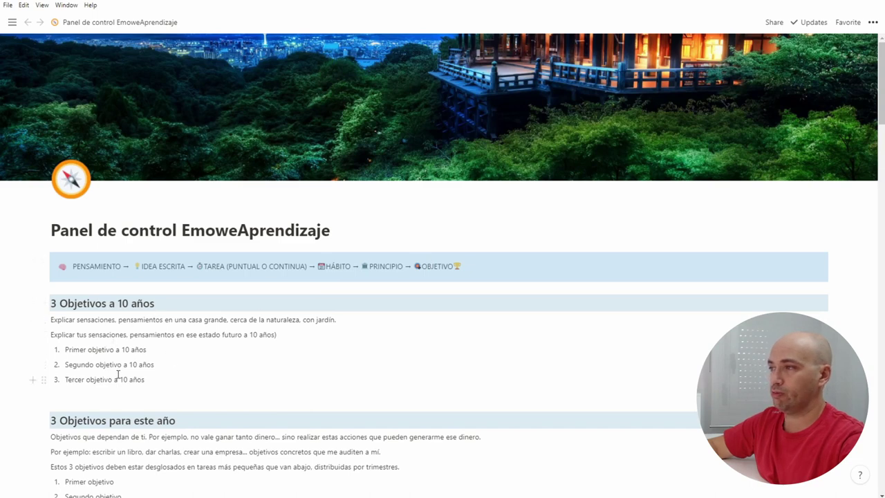
pyautogui.scroll(-3, 120, 374)
pyautogui.scroll(-3, 136, 389)
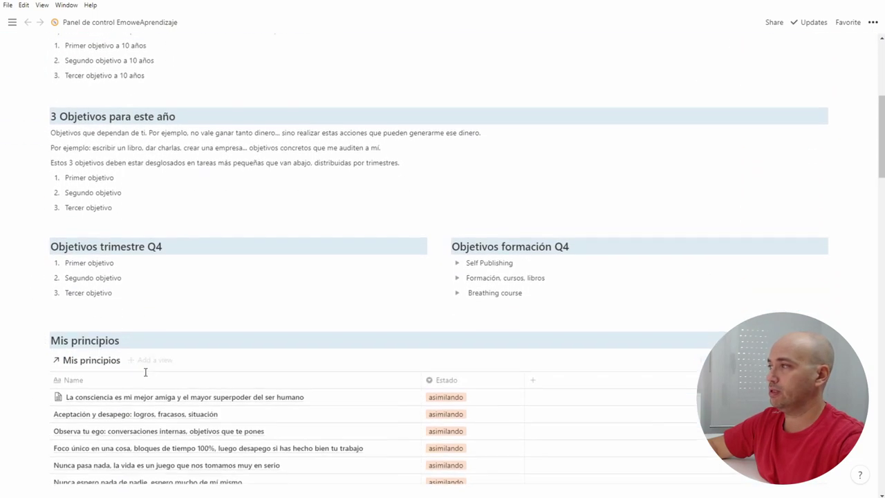
pyautogui.scroll(-4, 130, 304)
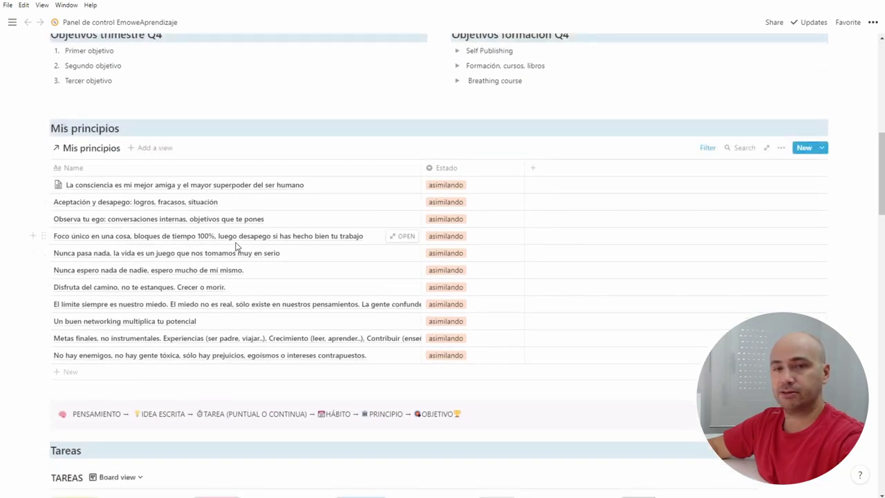
pyautogui.scroll(-4, 237, 246)
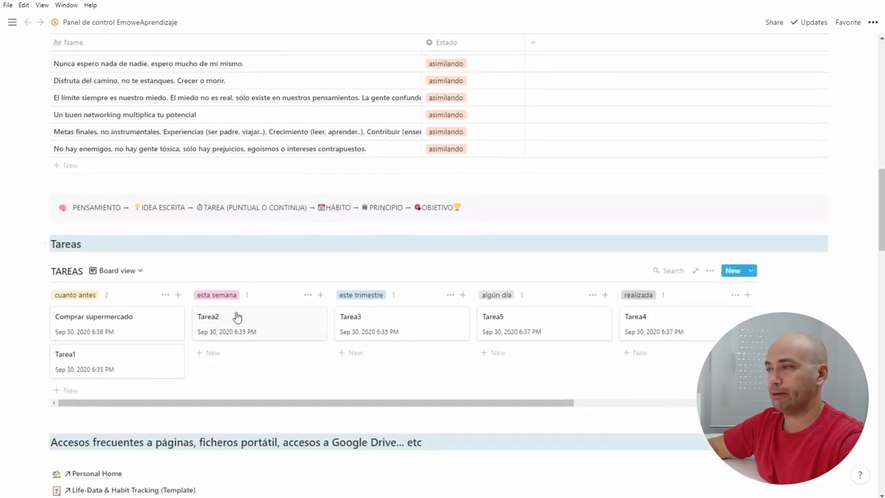
pyautogui.scroll(-4, 246, 315)
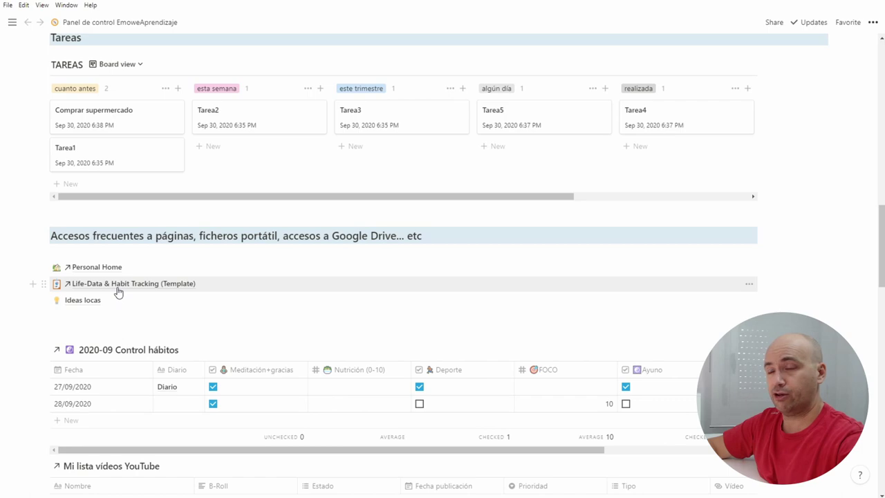
pyautogui.scroll(-2, 118, 292)
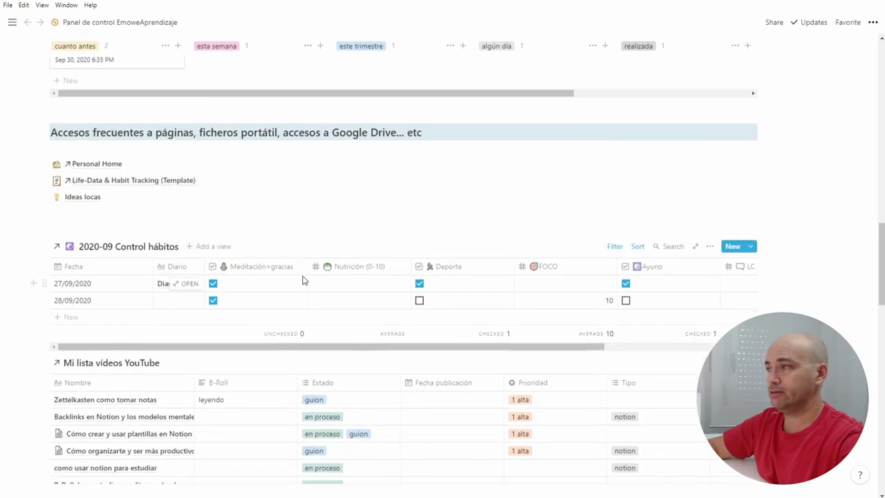
pyautogui.scroll(-4, 302, 281)
pyautogui.scroll(-4, 336, 242)
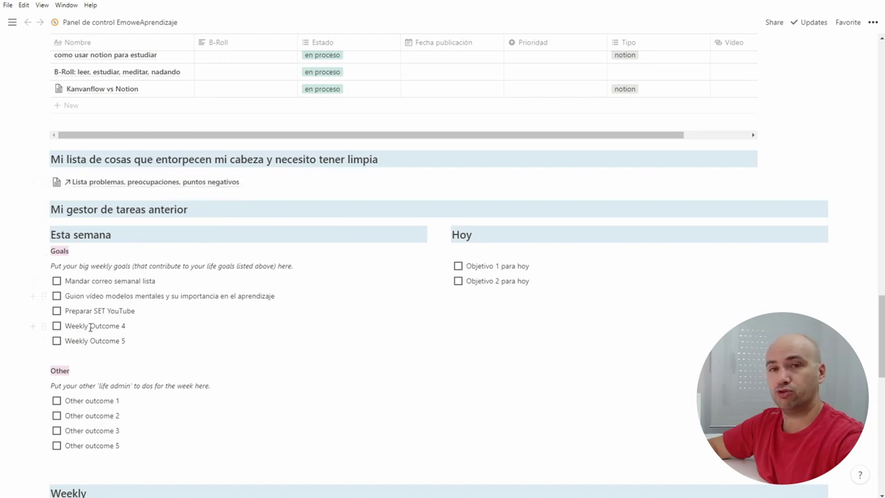
pyautogui.scroll(-3, 76, 305)
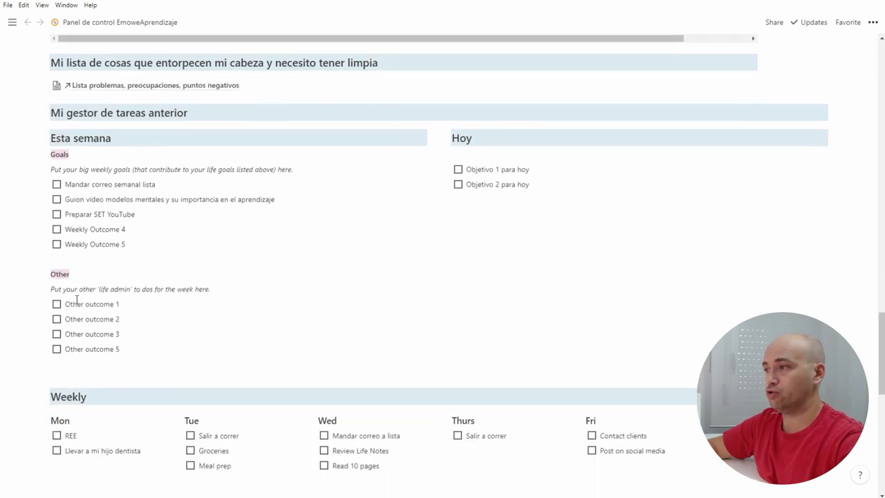
pyautogui.scroll(-10, 83, 299)
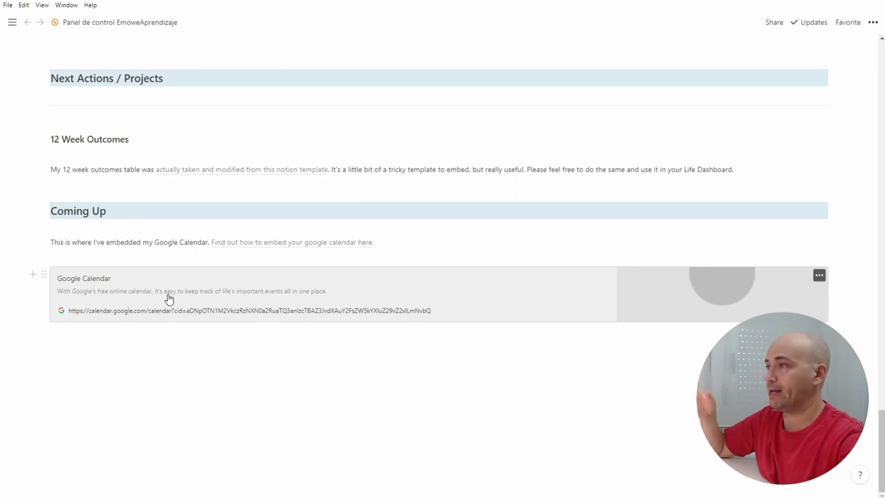
pyautogui.scroll(20, 168, 298)
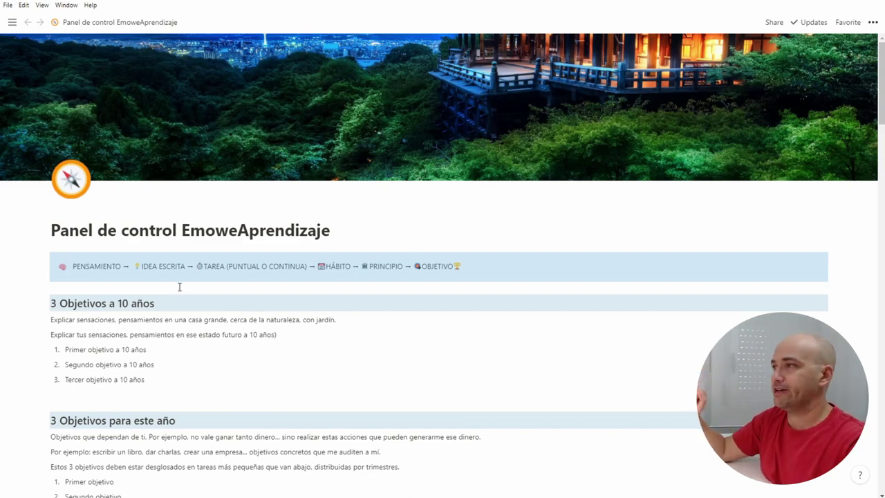
# Review the thought-to-goal sequence and the 10-year, this-year, Q4 quarter and Q4 training goal sections.
pyautogui.click(114, 285)
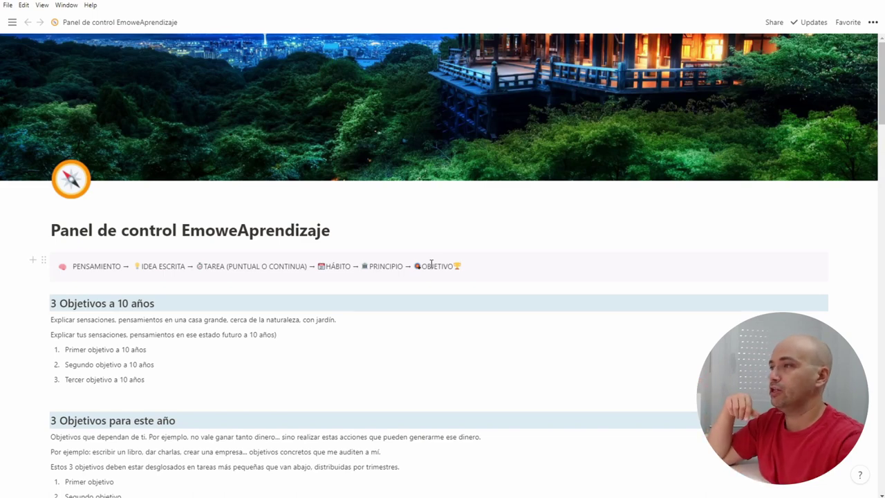
pyautogui.scroll(-1, 460, 257)
pyautogui.scroll(-2, 460, 257)
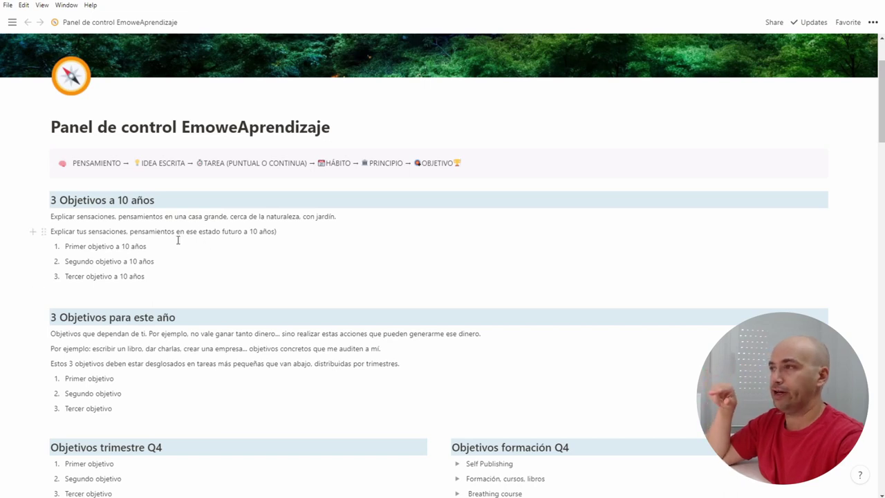
pyautogui.scroll(2, 164, 356)
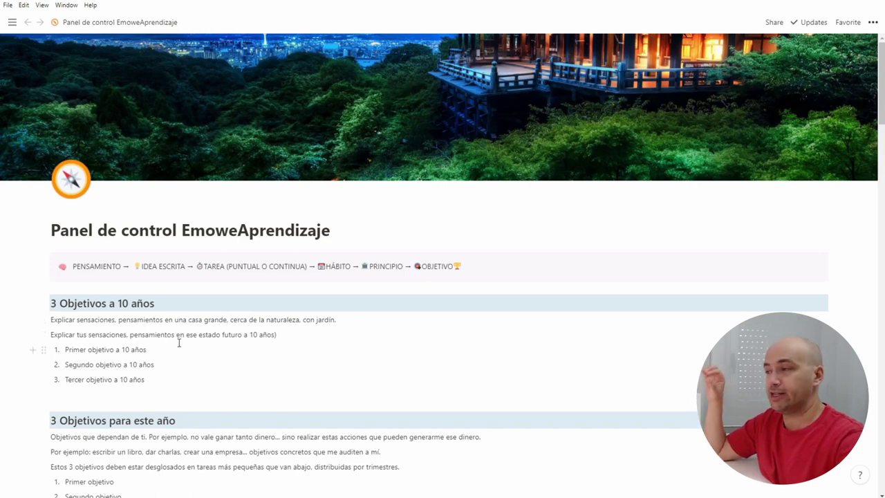
pyautogui.scroll(-3, 229, 343)
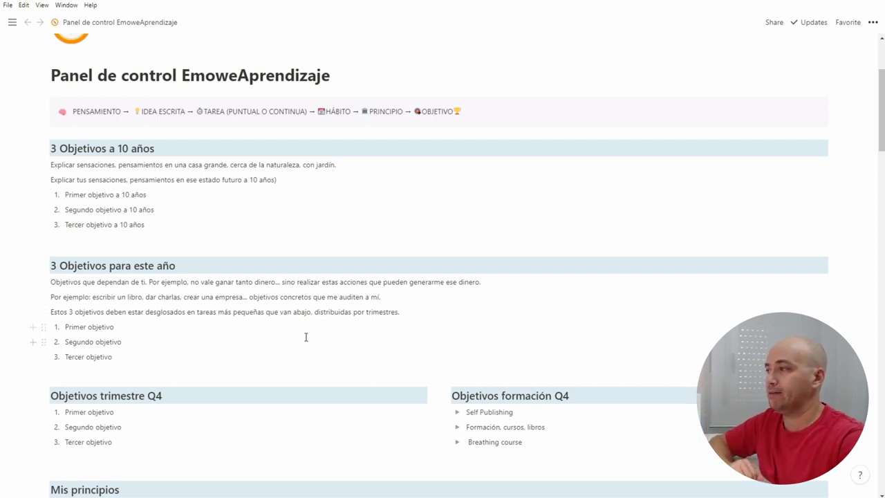
pyautogui.scroll(-3, 306, 337)
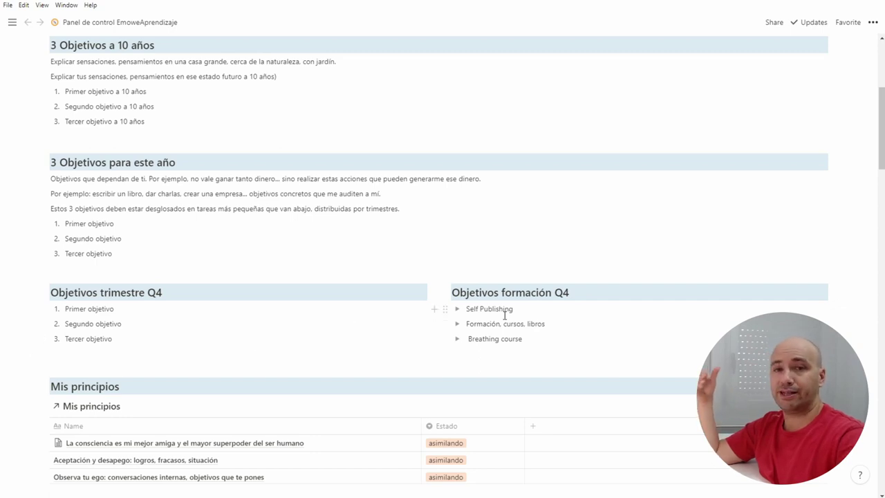
# Examine the Mis principios table and view the Estado options available for its first principle.
pyautogui.scroll(-3, 512, 313)
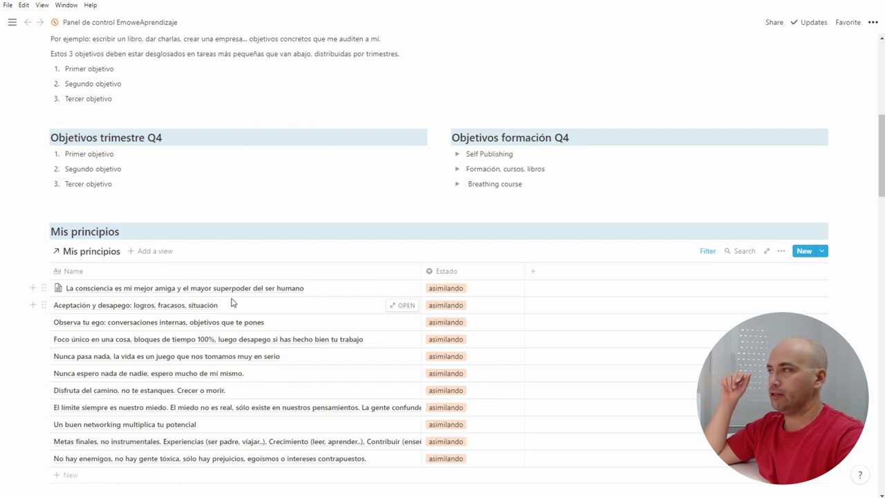
pyautogui.scroll(-2, 235, 303)
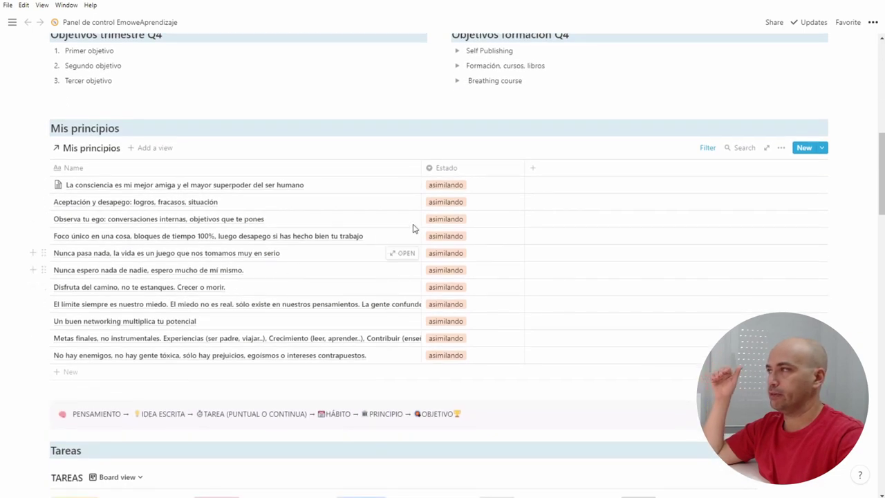
pyautogui.click(475, 189)
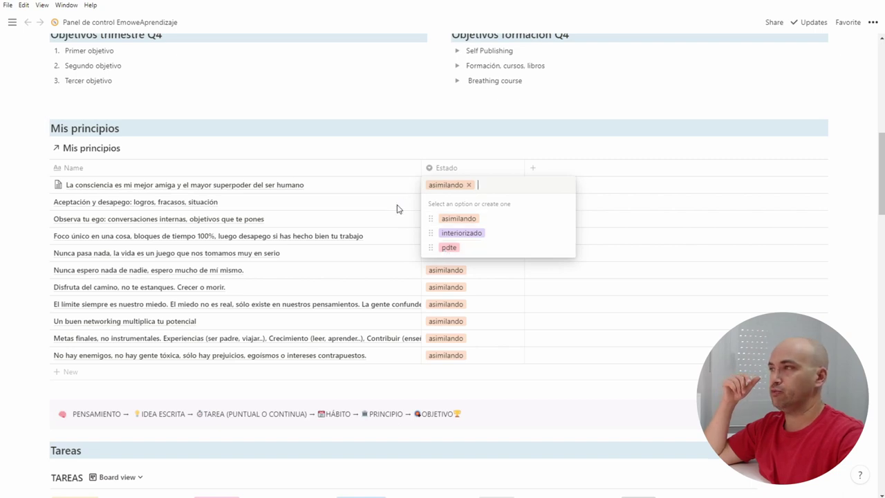
pyautogui.click(344, 101)
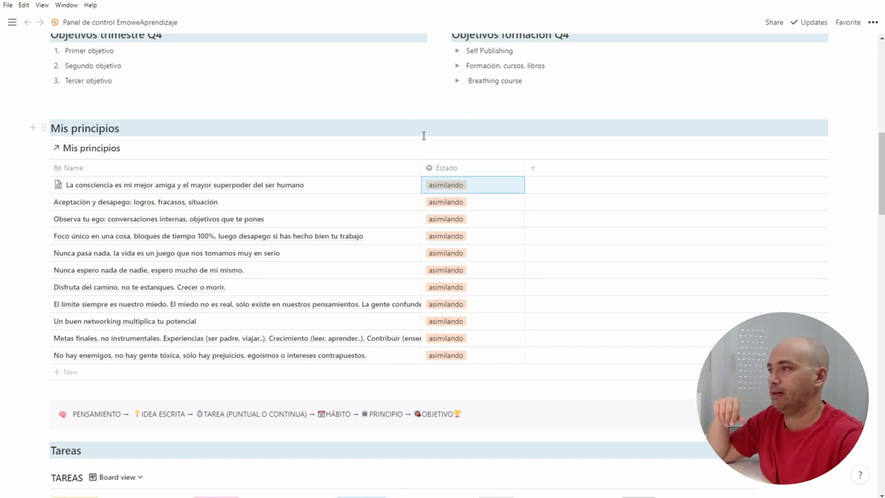
# Compare the thought-to-goal sequence under the page title with the goal sections and the Mis principios table.
pyautogui.scroll(10, 361, 273)
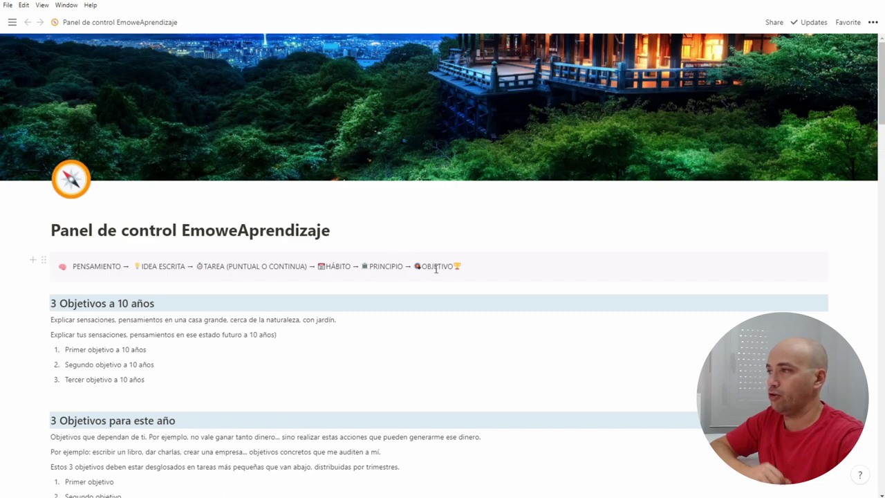
pyautogui.scroll(-1, 395, 324)
pyautogui.scroll(-3, 395, 324)
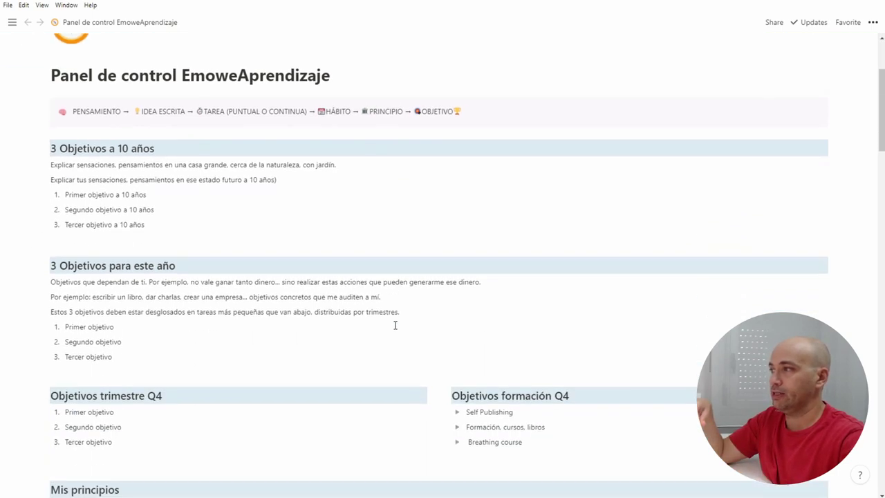
pyautogui.scroll(4, 394, 323)
pyautogui.scroll(-12, 385, 270)
pyautogui.scroll(12, 359, 300)
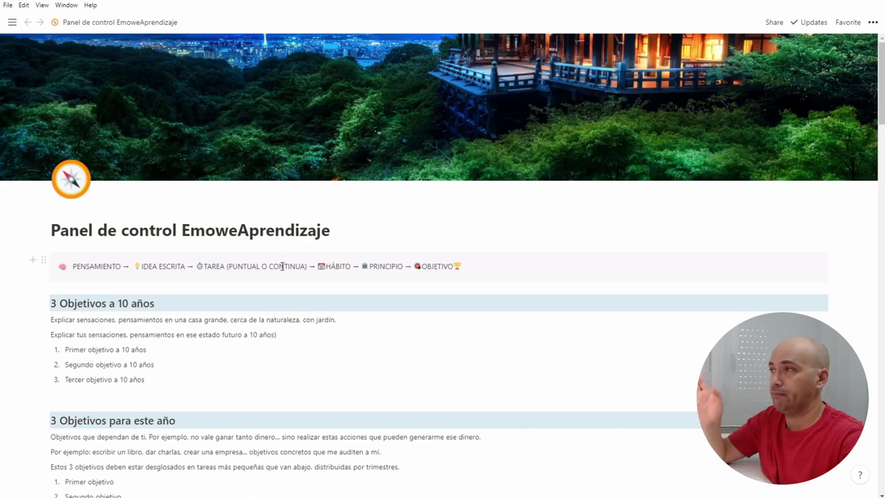
pyautogui.scroll(-10, 282, 267)
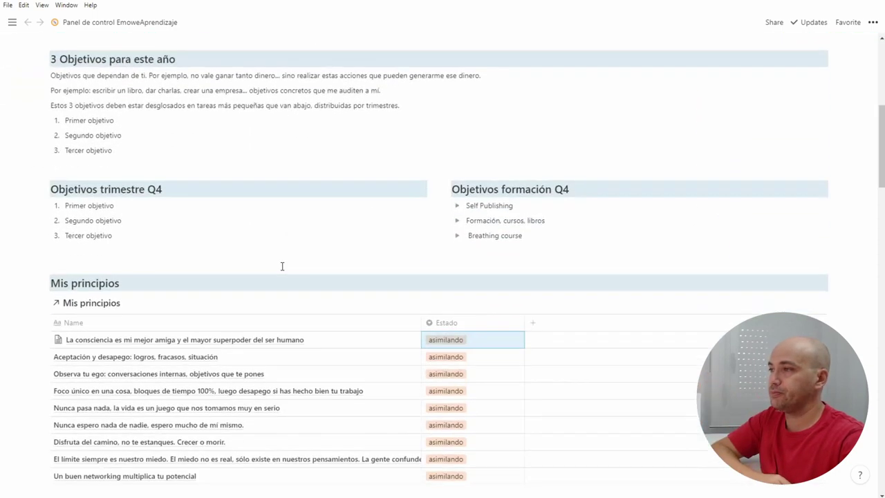
pyautogui.scroll(-1, 282, 271)
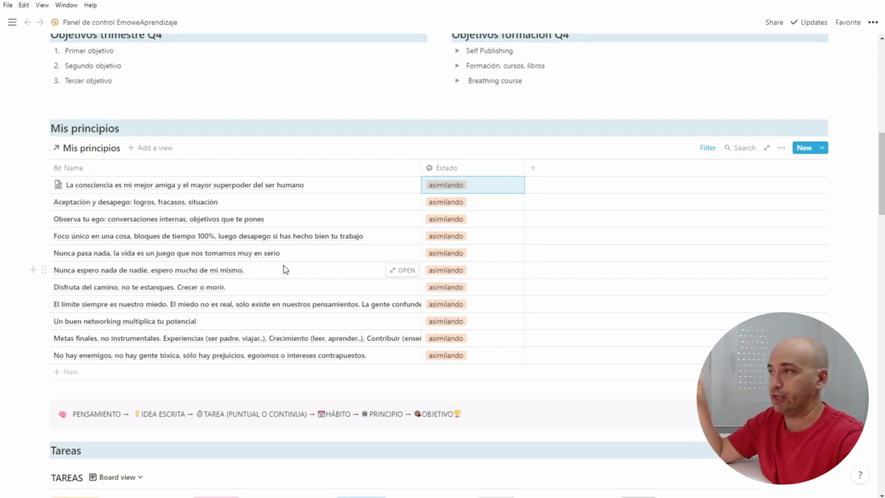
# Examine the Tareas board's columns and revisit the principles and the sequence under the page title.
pyautogui.scroll(-5, 284, 270)
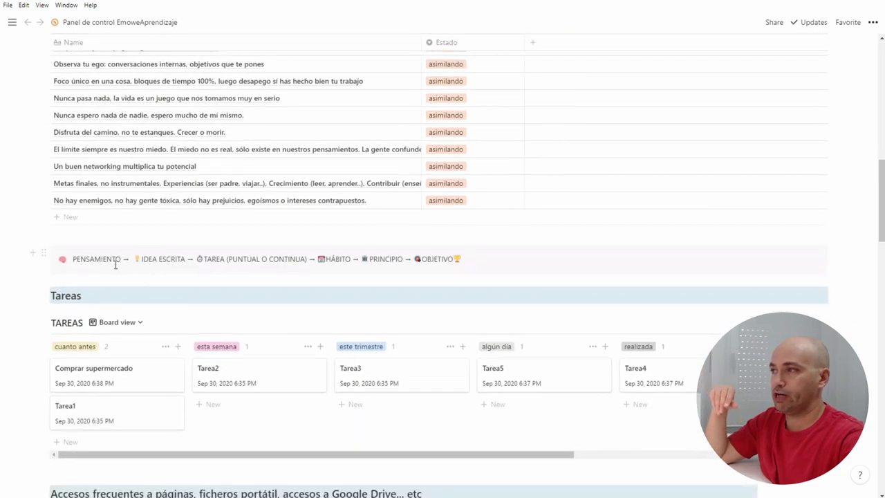
pyautogui.scroll(-3, 405, 265)
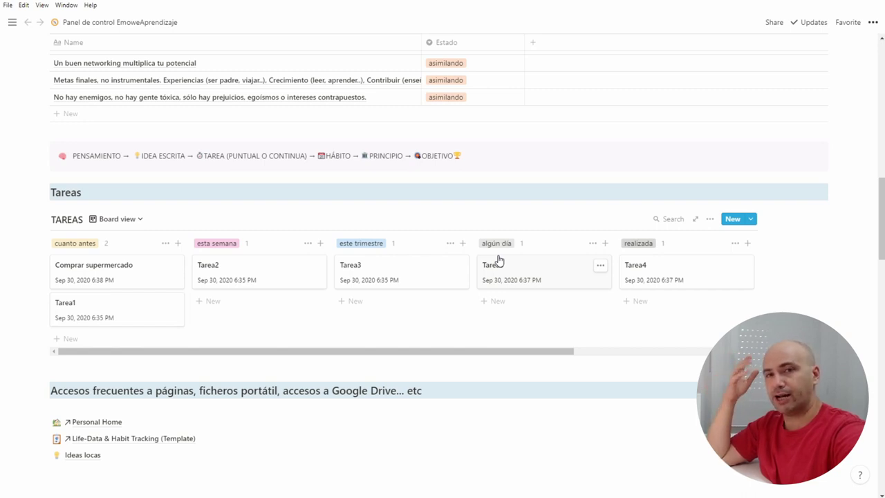
pyautogui.scroll(5, 585, 195)
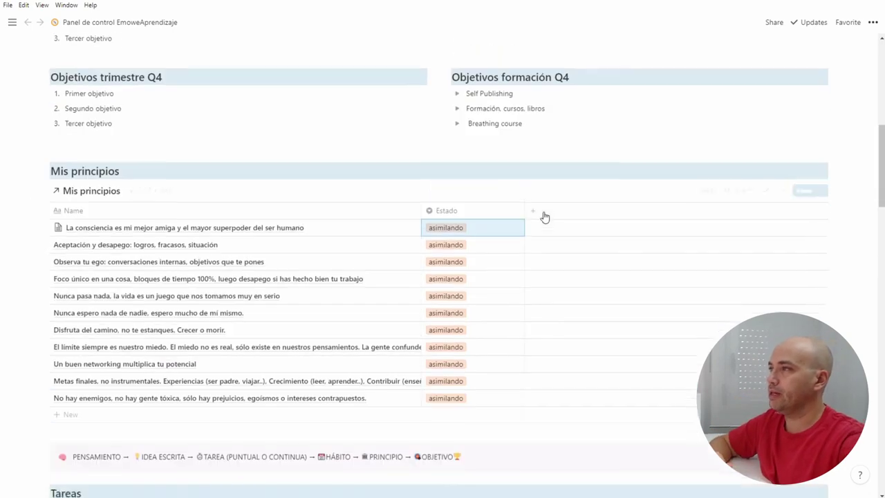
pyautogui.scroll(-3, 486, 190)
pyautogui.scroll(10, 278, 353)
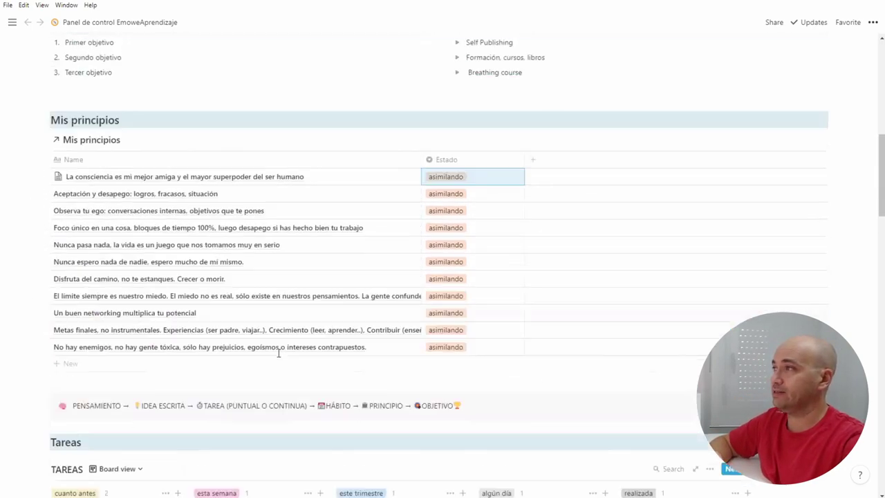
pyautogui.scroll(1, 279, 354)
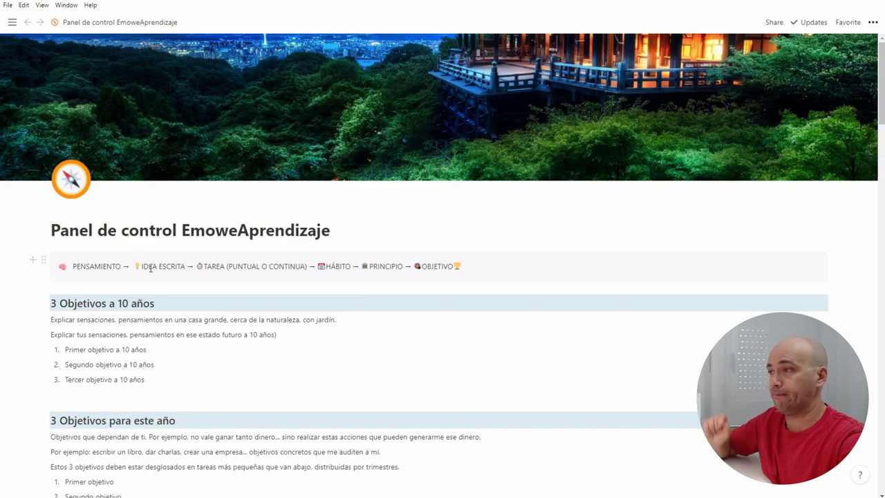
# Examine the Tareas board, the frequent-access page links and the 2020-09 Control hábitos table.
pyautogui.scroll(-5, 156, 272)
pyautogui.scroll(-3, 157, 272)
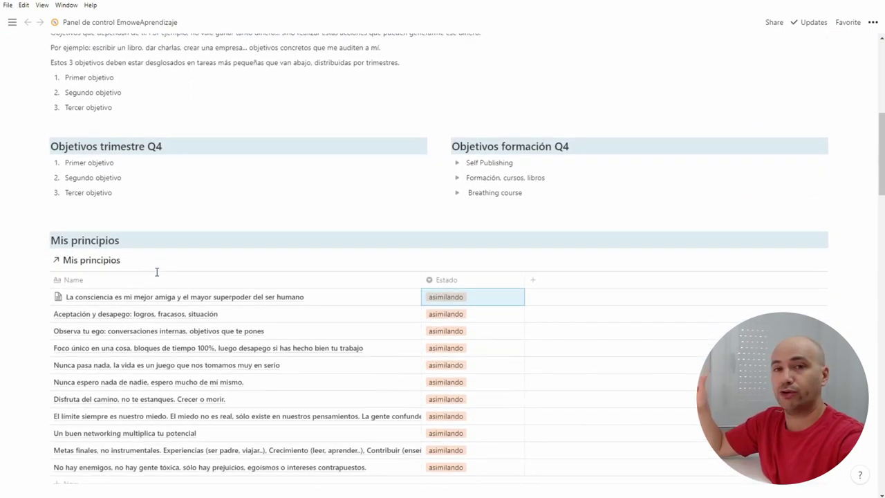
pyautogui.scroll(-2, 159, 273)
pyautogui.scroll(-2, 159, 274)
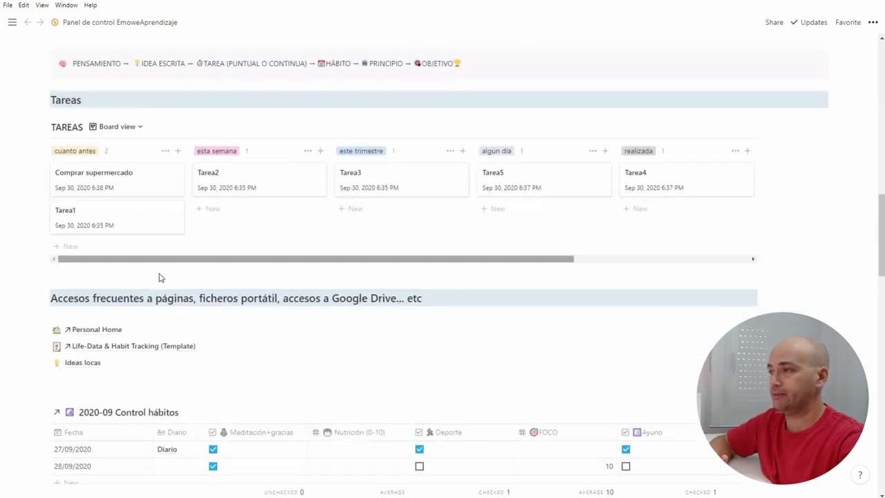
pyautogui.scroll(2, 164, 264)
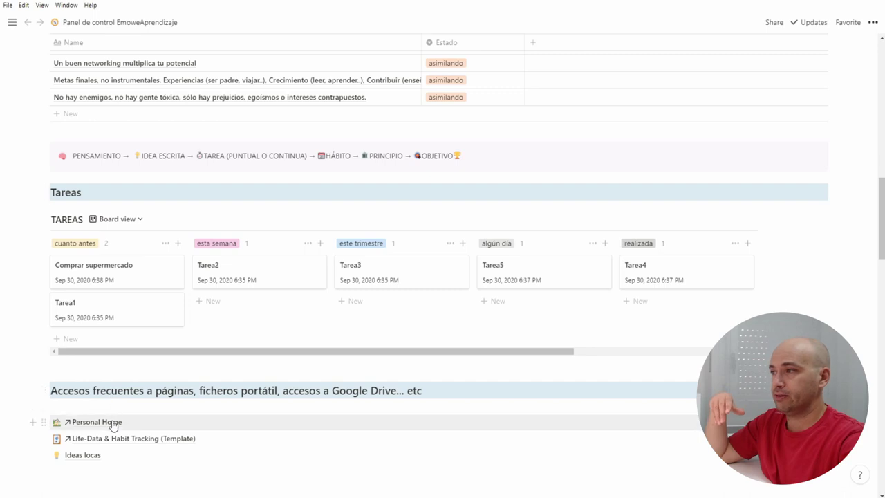
pyautogui.scroll(-2, 113, 422)
pyautogui.scroll(-2, 137, 358)
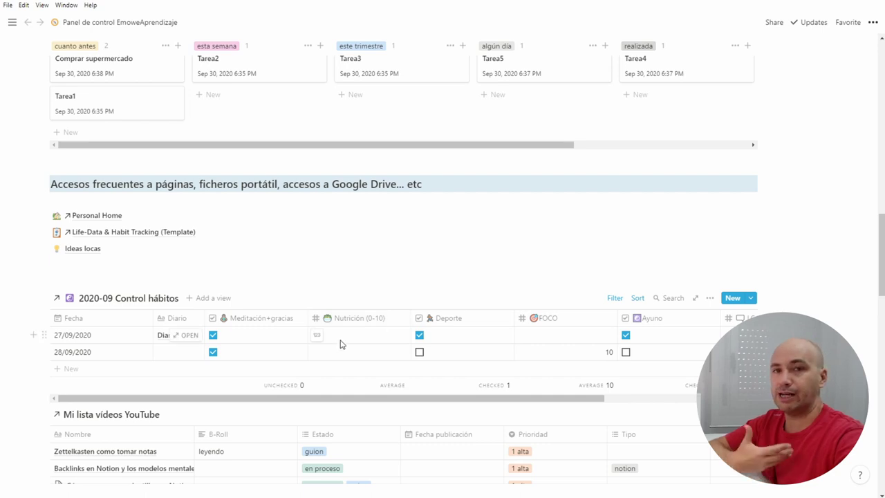
pyautogui.scroll(-3, 371, 346)
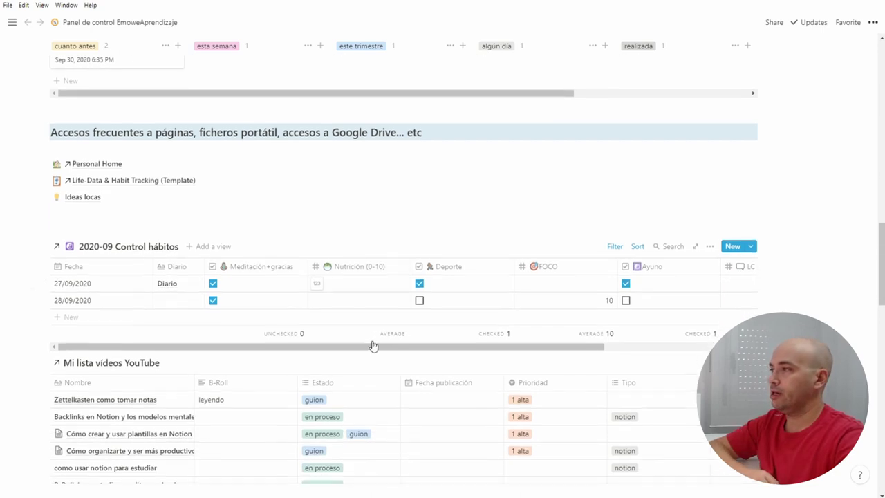
# Set Nutrición (0-10) in the 2020-09 Control hábitos table to 8 for 27/09/2020 and 7 for 28/09/2020.
pyautogui.click(340, 233)
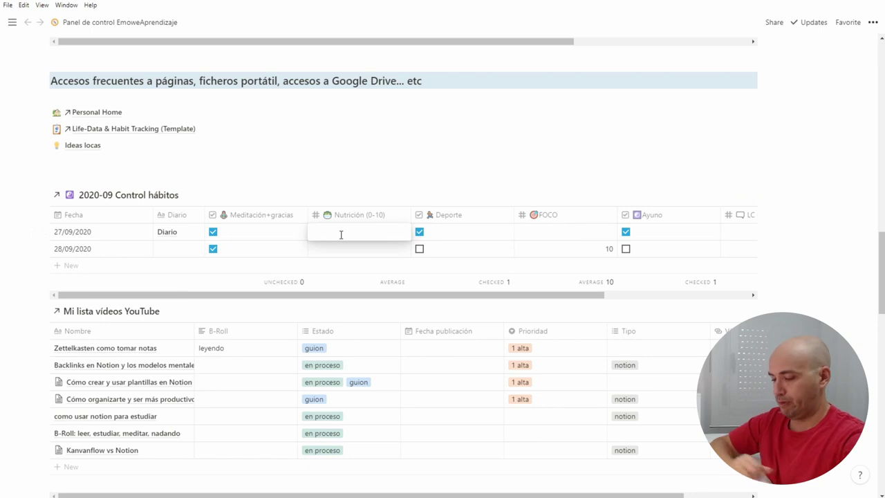
pyautogui.write('8')
pyautogui.press('Return')
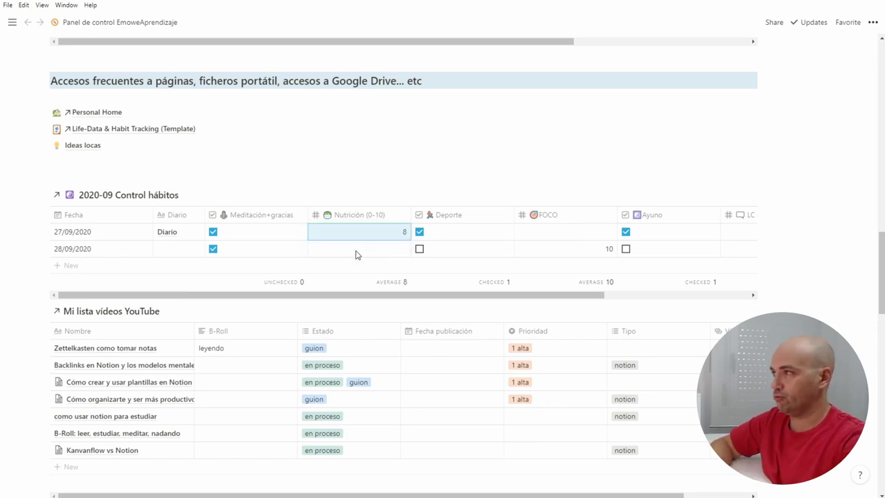
pyautogui.click(356, 251)
pyautogui.write('7')
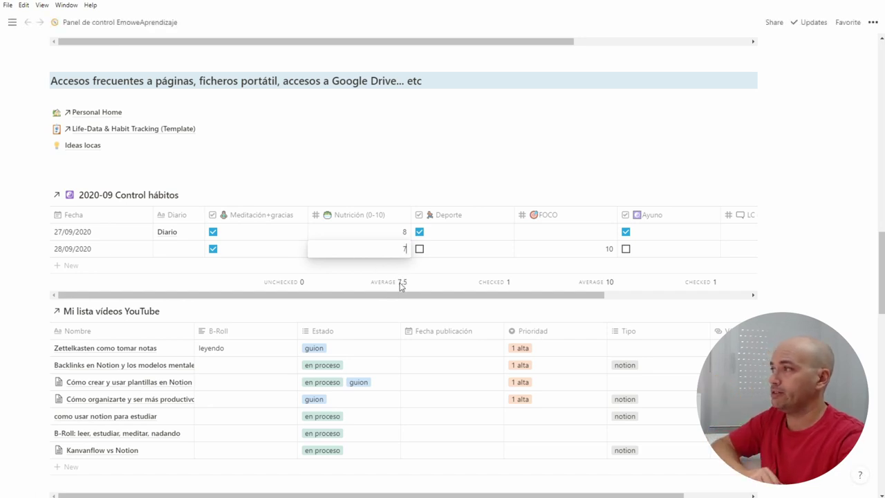
pyautogui.press('Escape')
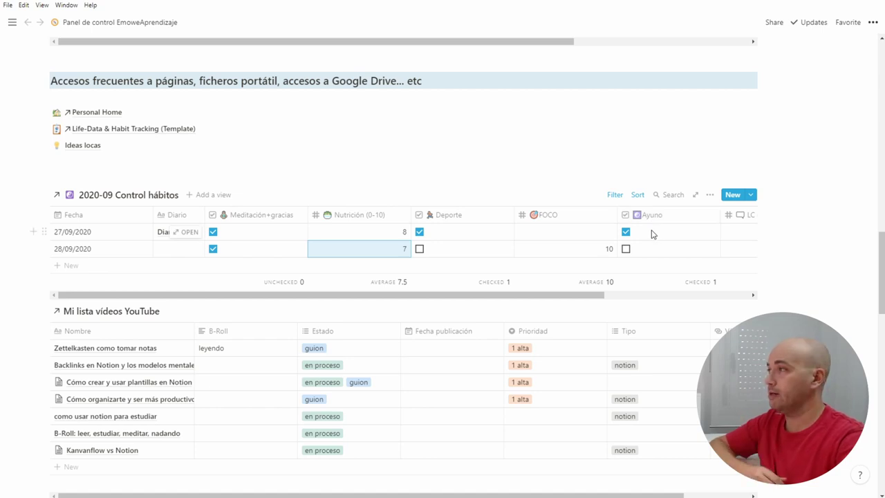
# Examine the remaining habit columns through Autovaloración and revisit the thought-to-goal sequence under the page title.
pyautogui.click(565, 298)
pyautogui.moveTo(565, 297); pyautogui.dragTo(703, 295)
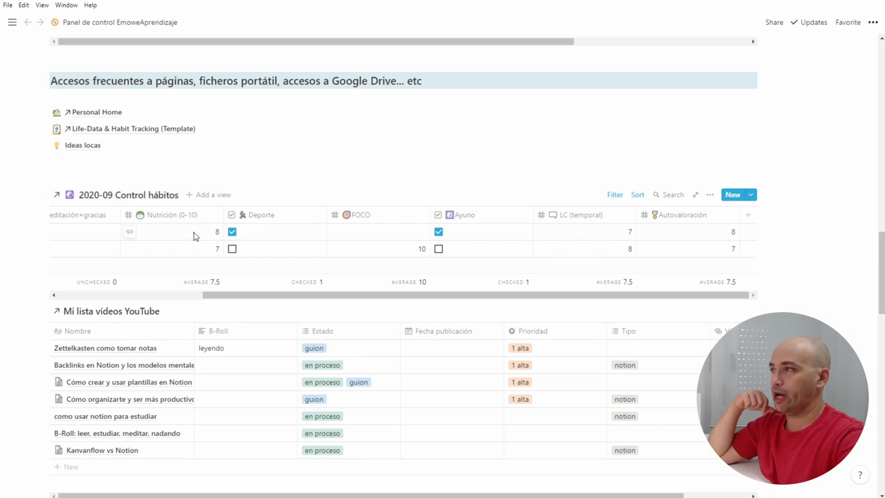
pyautogui.scroll(15, 193, 235)
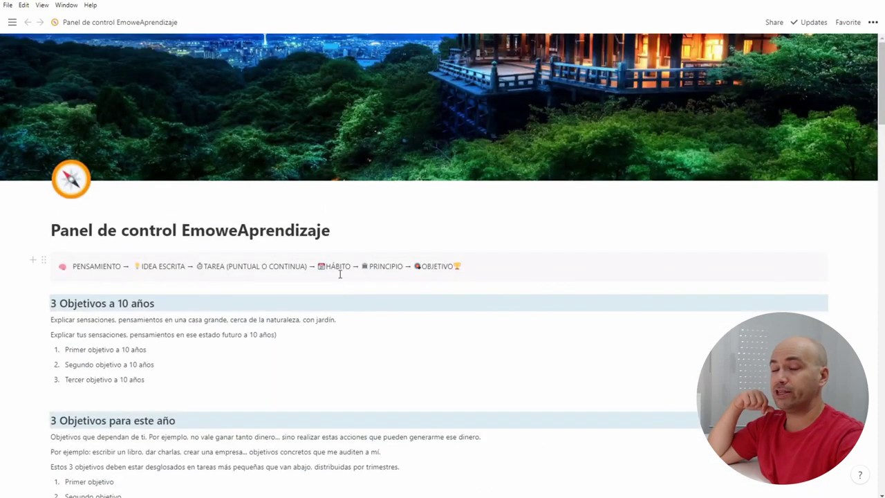
pyautogui.scroll(-1, 338, 266)
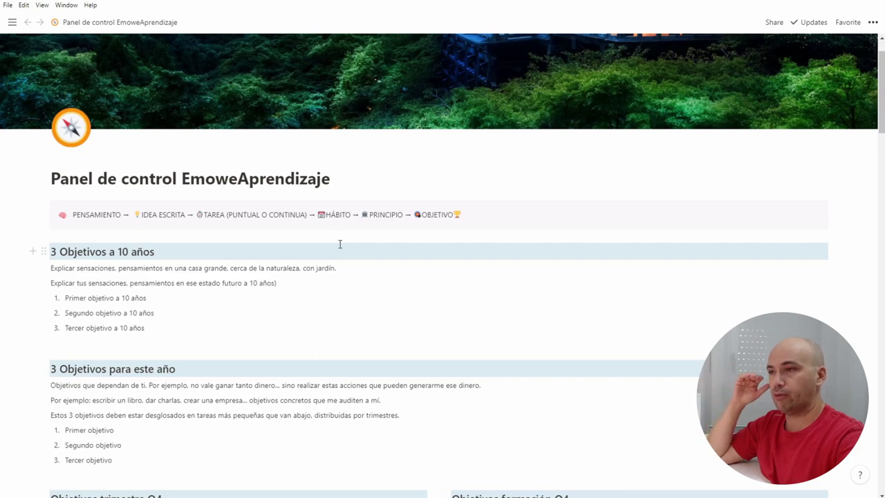
pyautogui.scroll(-11, 339, 244)
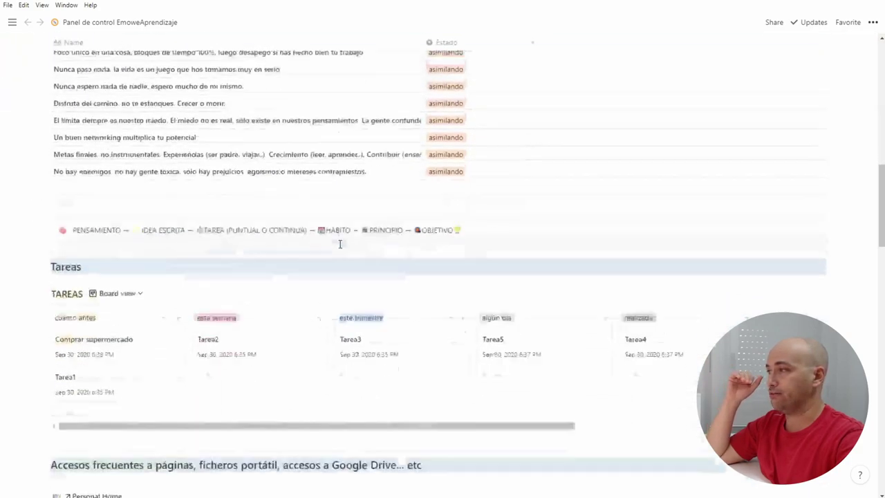
pyautogui.scroll(-3, 339, 245)
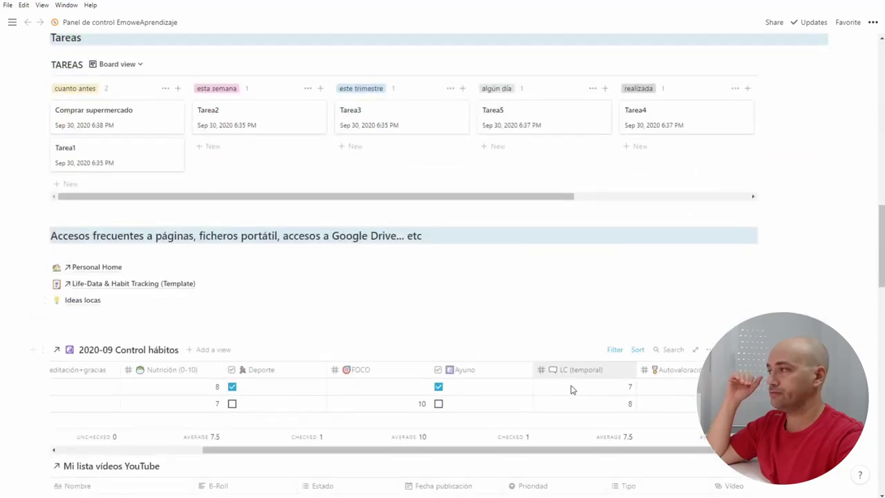
# Compare the Mis principios table and Tareas board with the habit table and the sequence under the page title.
pyautogui.scroll(6, 567, 390)
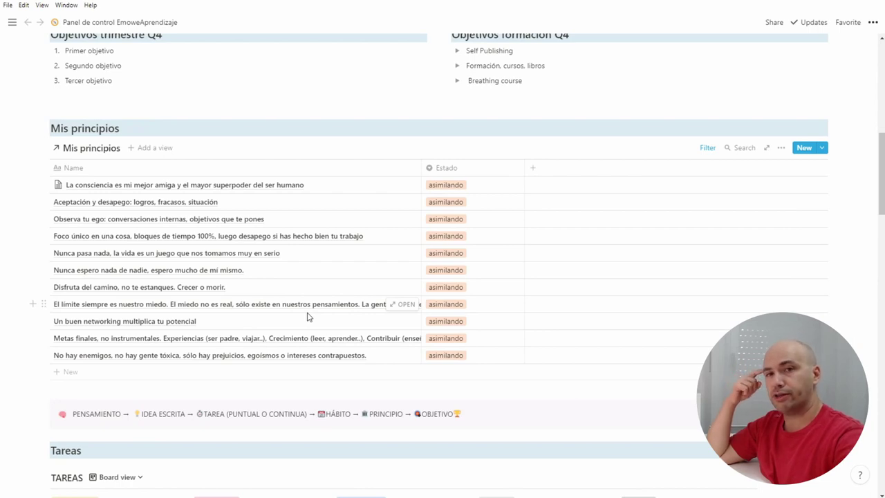
pyautogui.scroll(-3, 308, 316)
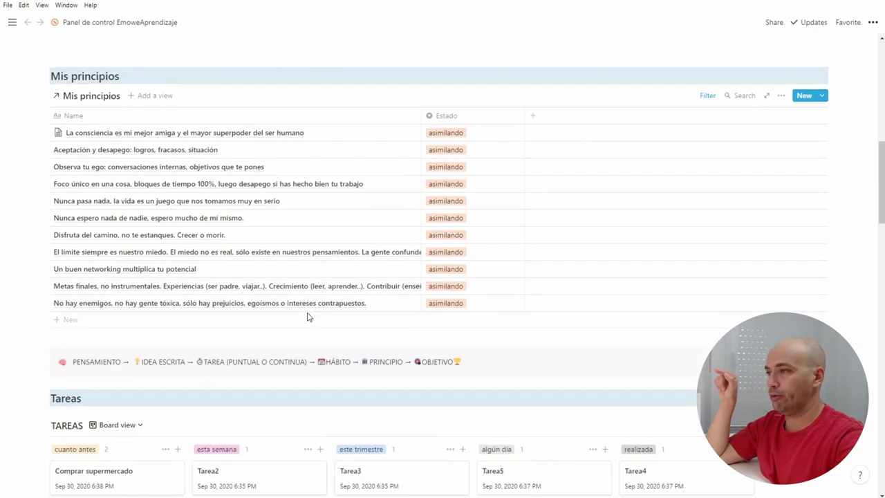
pyautogui.scroll(-10, 307, 313)
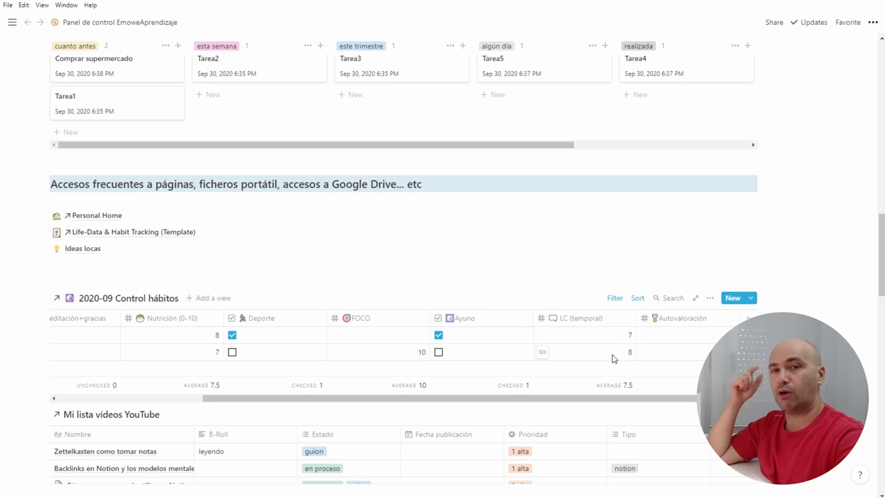
pyautogui.scroll(20, 612, 358)
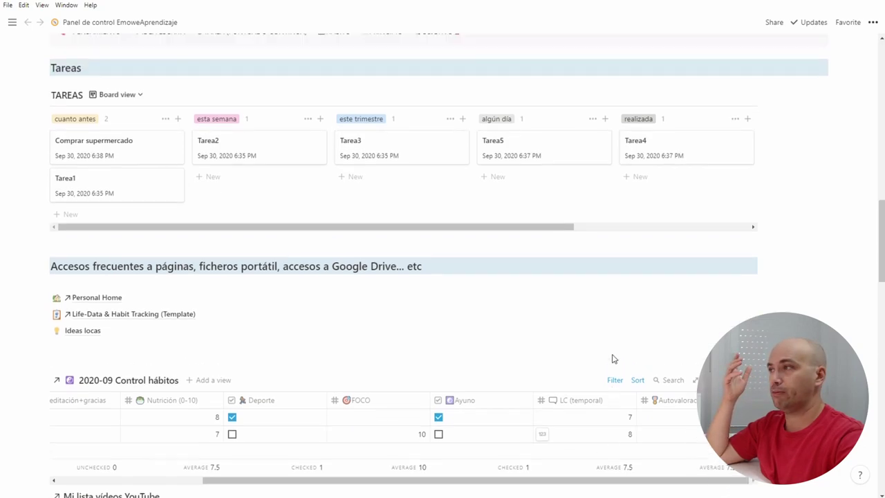
pyautogui.scroll(2, 594, 351)
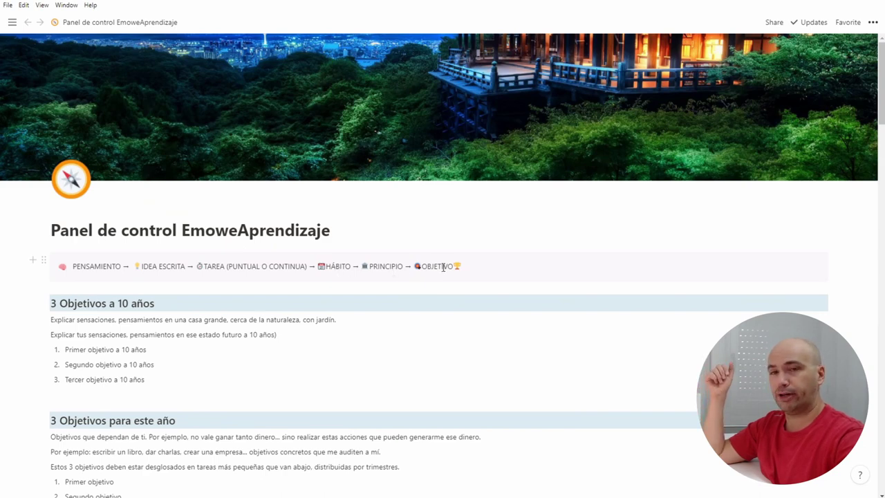
pyautogui.scroll(-1, 443, 267)
pyautogui.scroll(-10, 443, 268)
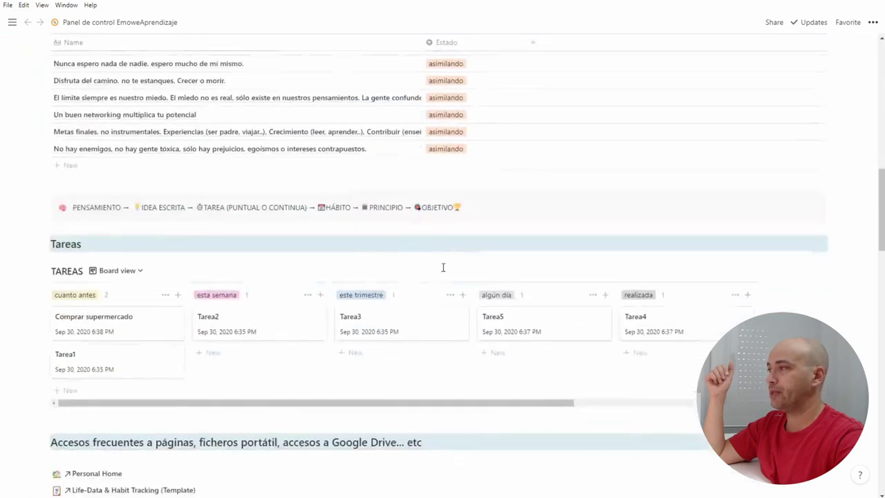
pyautogui.scroll(-3, 443, 272)
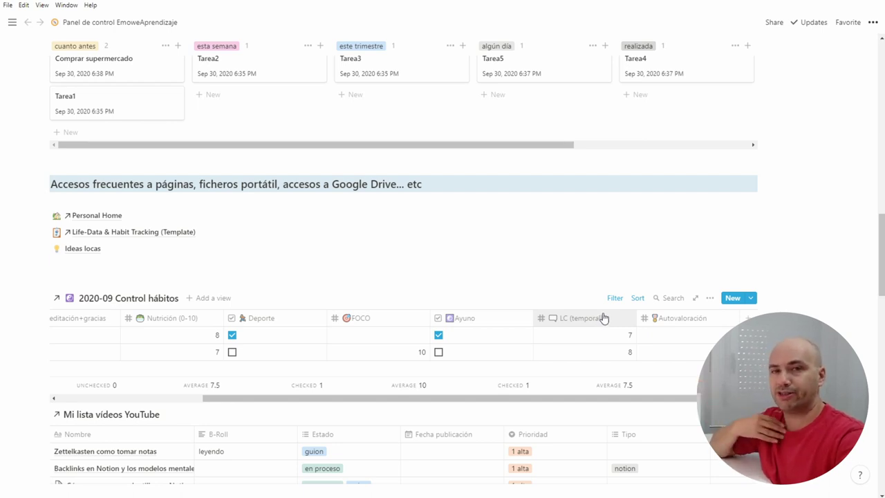
# Review the ten-year, yearly and Q4 goal sections against the Tareas board and the Control hábitos table.
pyautogui.scroll(15, 613, 276)
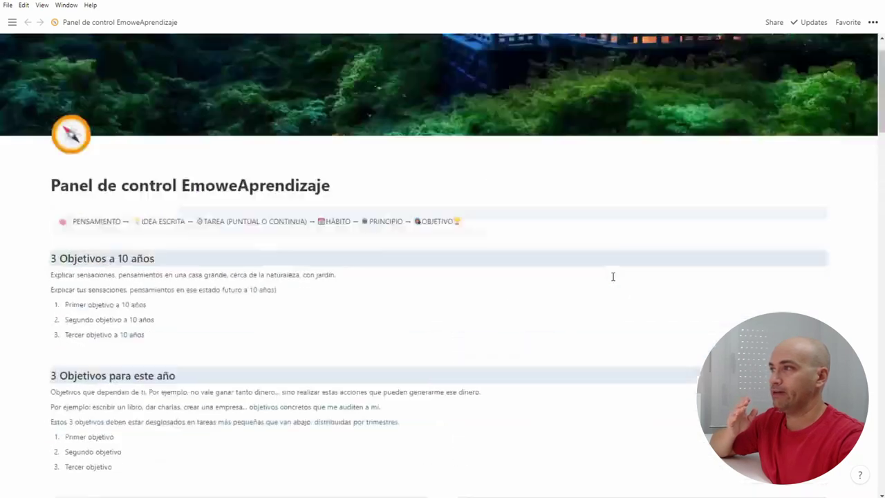
pyautogui.scroll(-1, 613, 276)
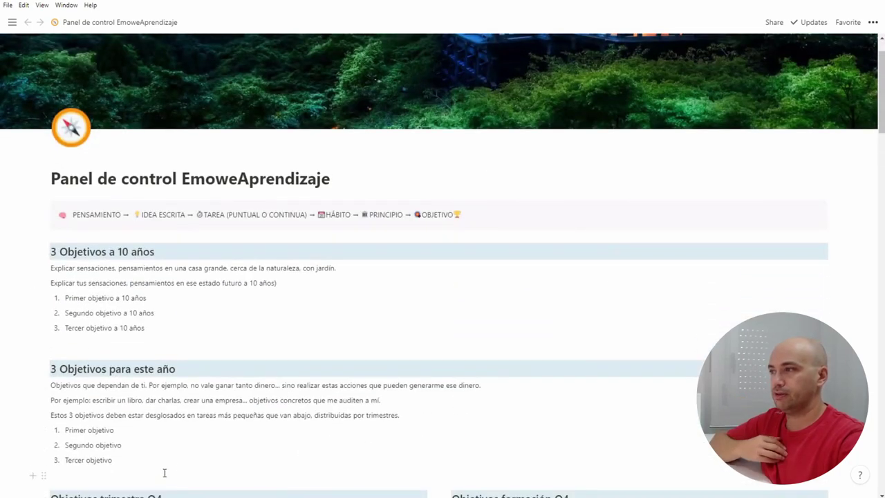
pyautogui.scroll(-2, 186, 455)
pyautogui.scroll(-1, 186, 455)
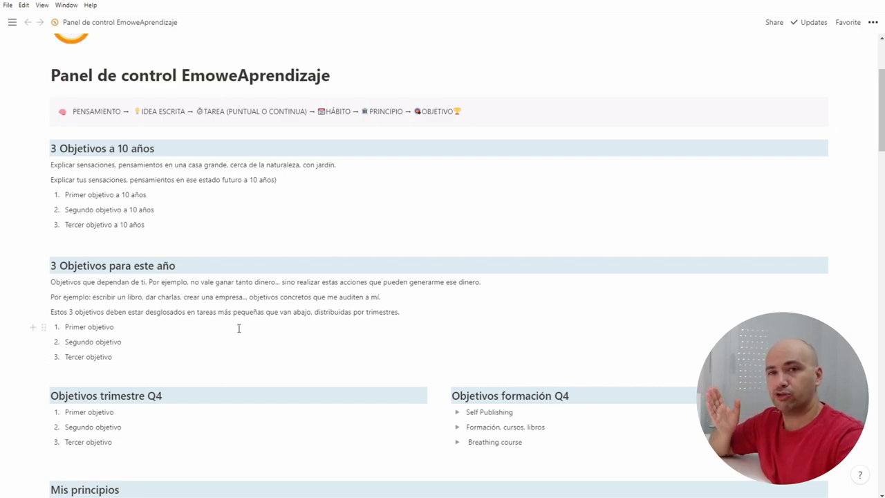
pyautogui.scroll(-15, 239, 328)
pyautogui.scroll(5, 252, 329)
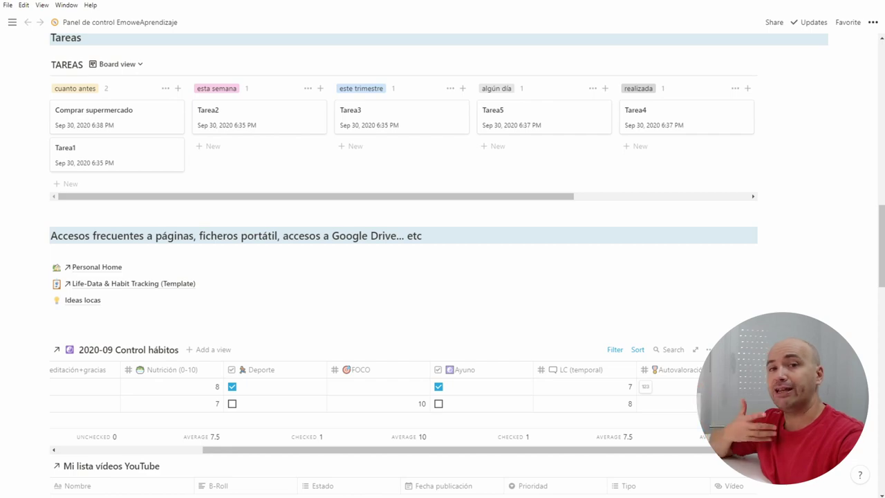
pyautogui.scroll(15, 509, 189)
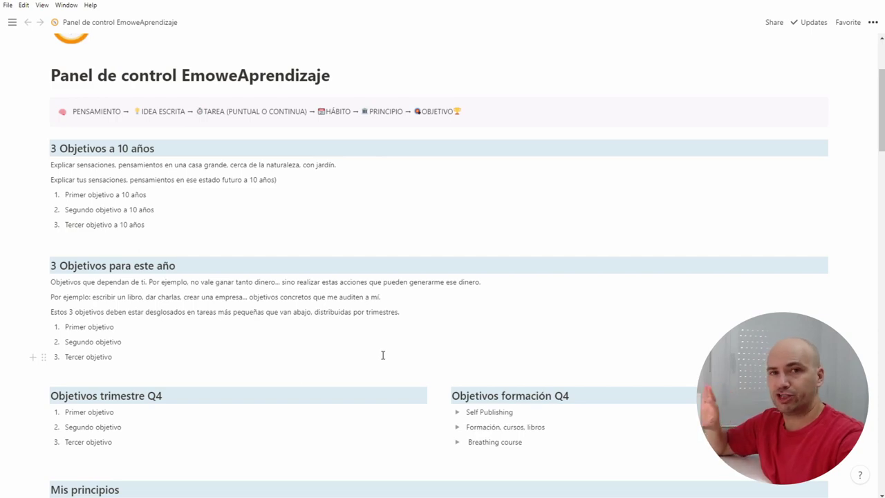
pyautogui.scroll(-5, 383, 355)
pyautogui.scroll(-12, 398, 364)
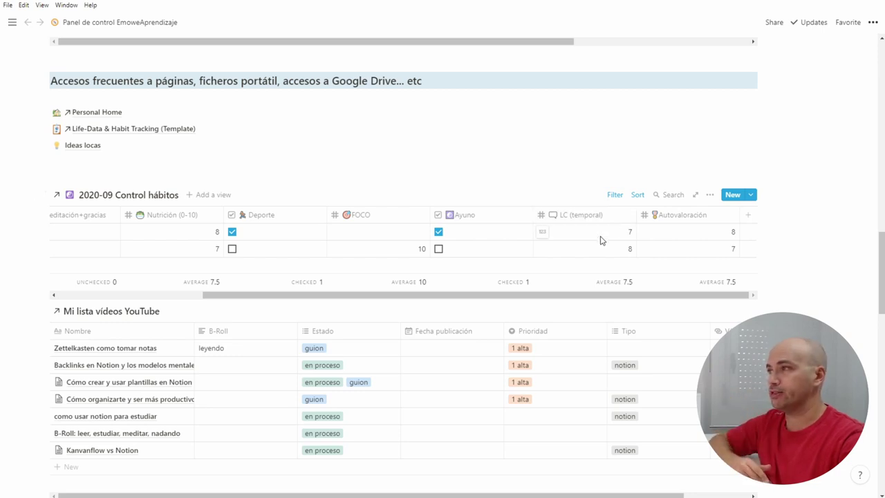
# Examine the Mi lista vídeos YouTube table and look back at the Tareas board.
pyautogui.scroll(-3, 601, 240)
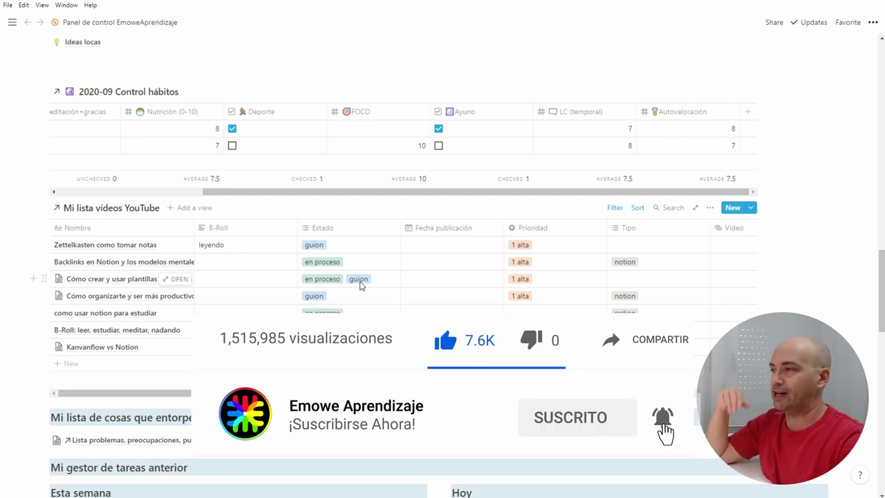
pyautogui.scroll(-2, 360, 284)
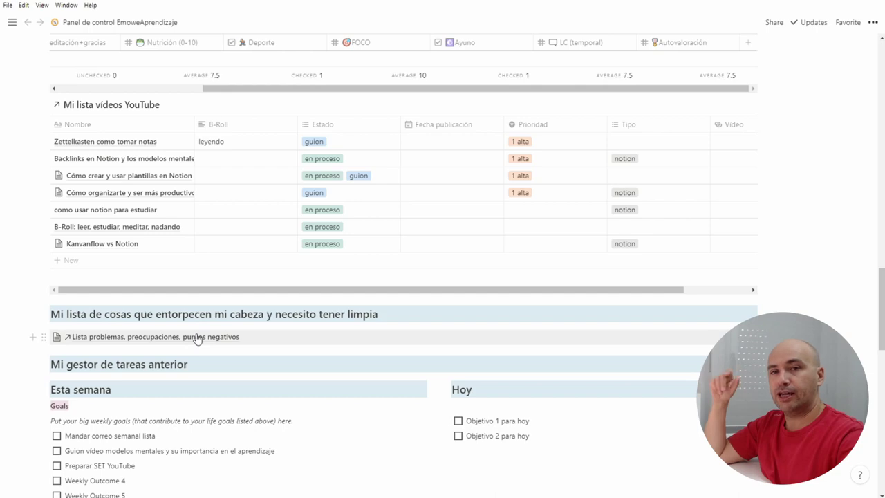
pyautogui.scroll(6, 196, 338)
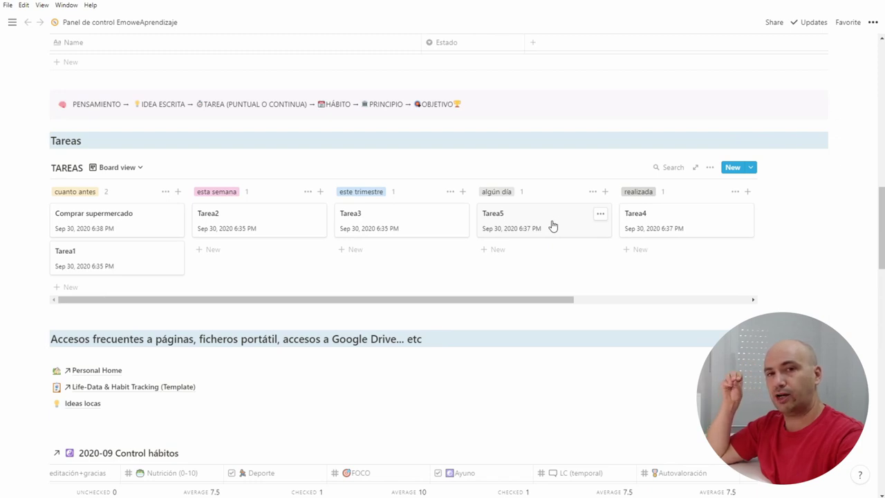
# Open the Lista problemas, preocupaciones, puntos negativos page, examine its table and return to the dashboard.
pyautogui.scroll(-6, 553, 226)
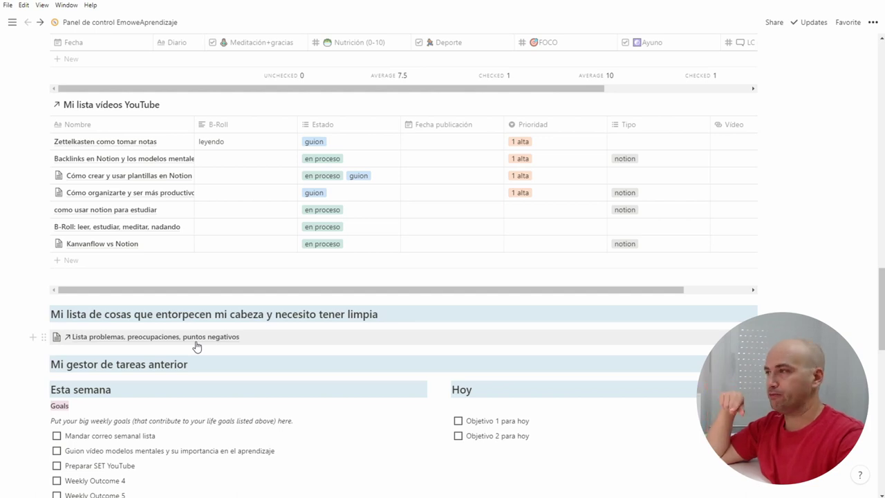
pyautogui.click(196, 342)
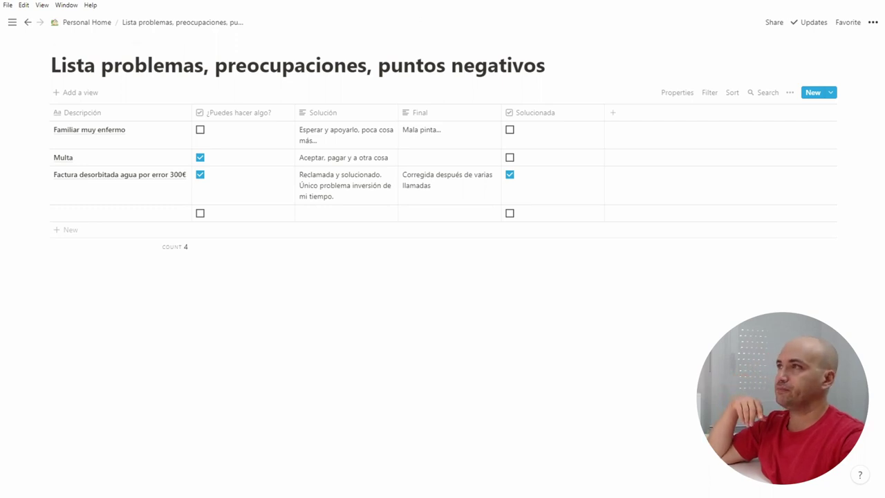
pyautogui.click(27, 28)
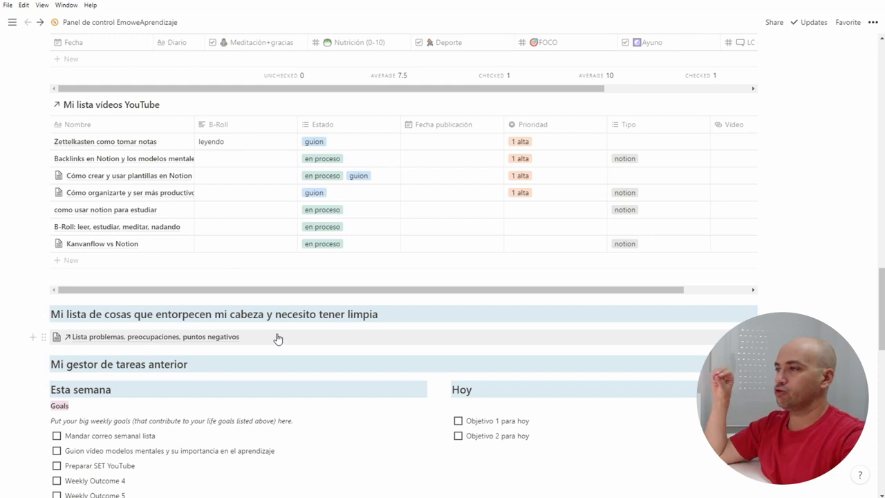
# Examine the weekly, daily and Weekly checklists under Mi gestor de tareas anterior and compare them with the Tareas board.
pyautogui.scroll(-3, 277, 338)
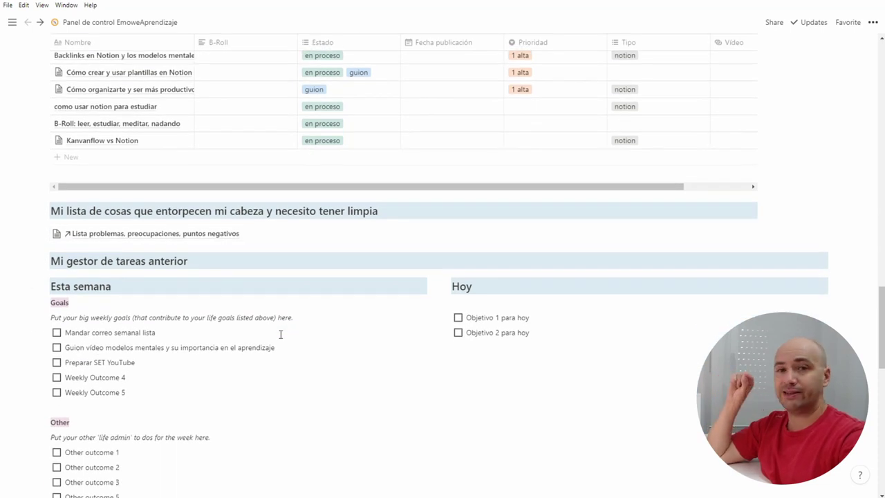
pyautogui.scroll(-4, 171, 339)
pyautogui.scroll(3, 222, 279)
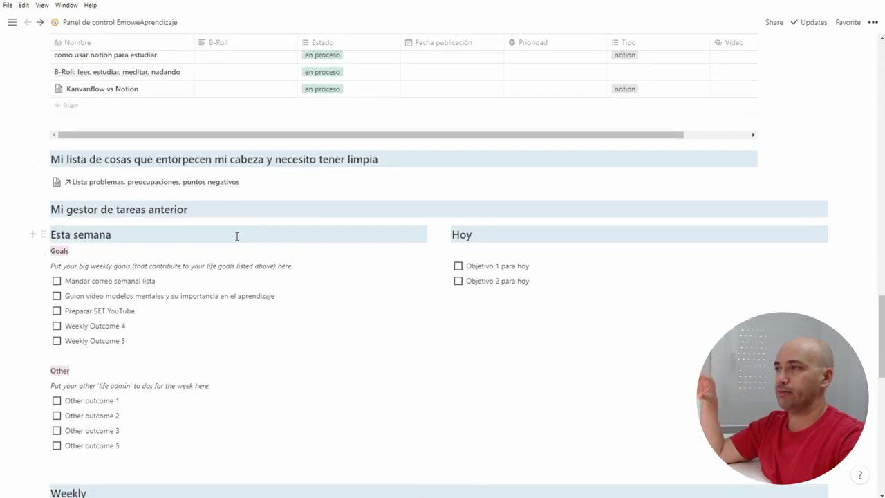
pyautogui.scroll(7, 237, 236)
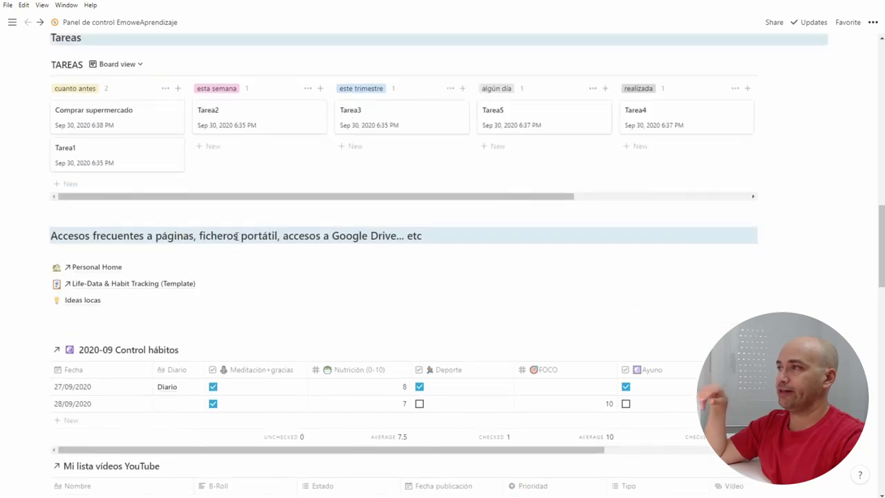
pyautogui.scroll(2, 237, 236)
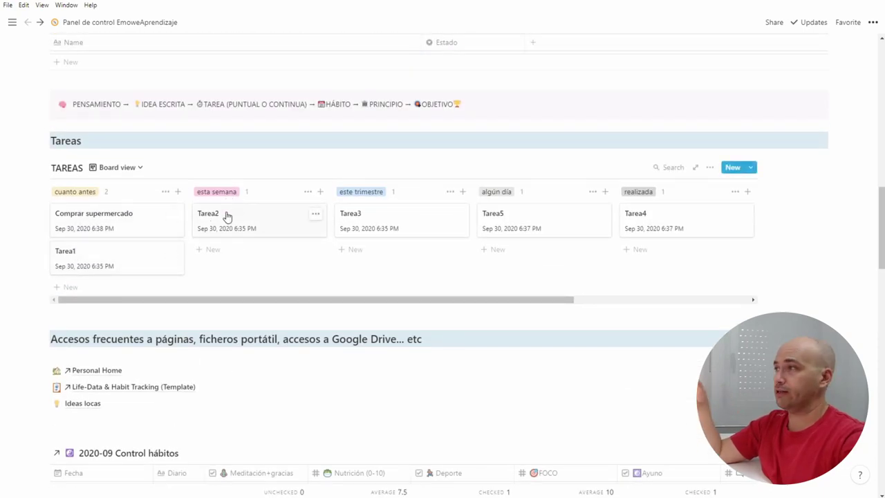
pyautogui.scroll(-9, 227, 217)
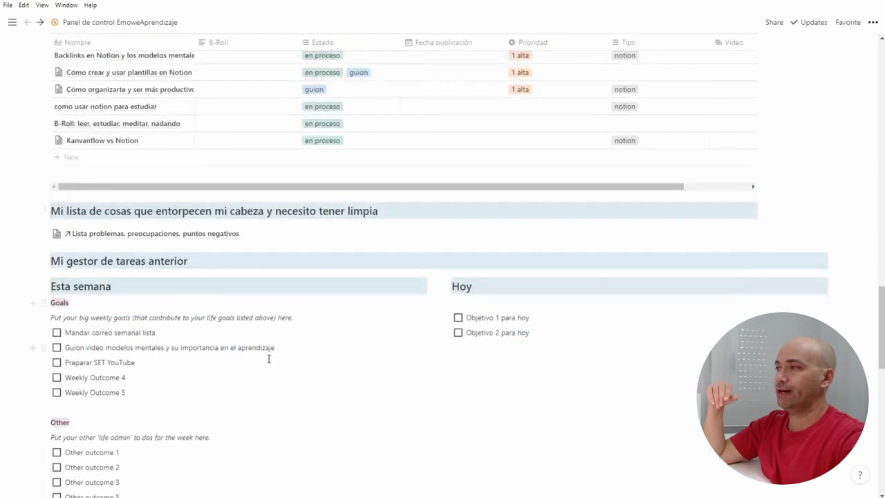
pyautogui.scroll(-3, 323, 335)
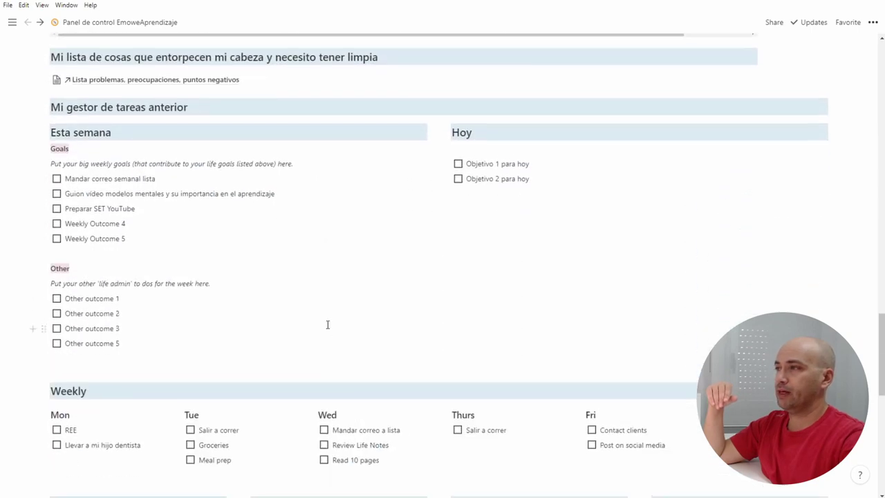
pyautogui.scroll(2, 327, 325)
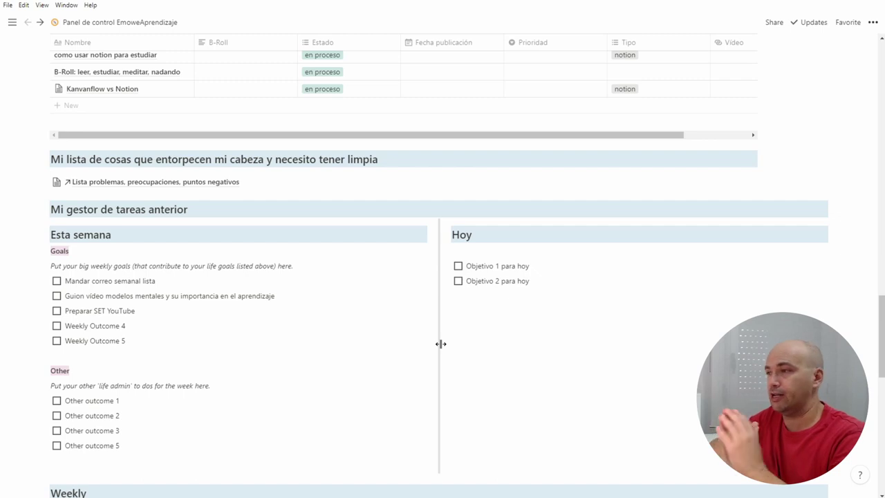
# Examine the Weekly, Monthly, Quarterly, Six Monthly and Yearly checklists, then the Next Actions / Projects, 12 Week Outcomes and Coming Up sections.
pyautogui.scroll(-5, 440, 343)
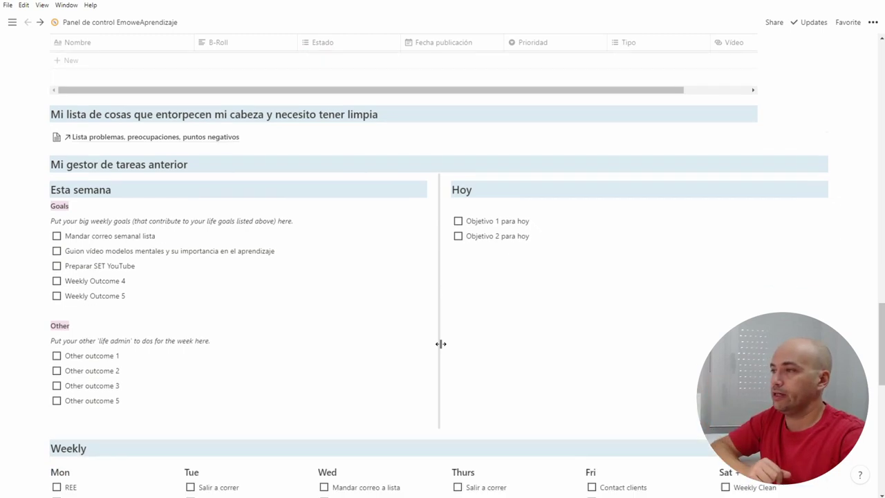
pyautogui.scroll(-3, 631, 331)
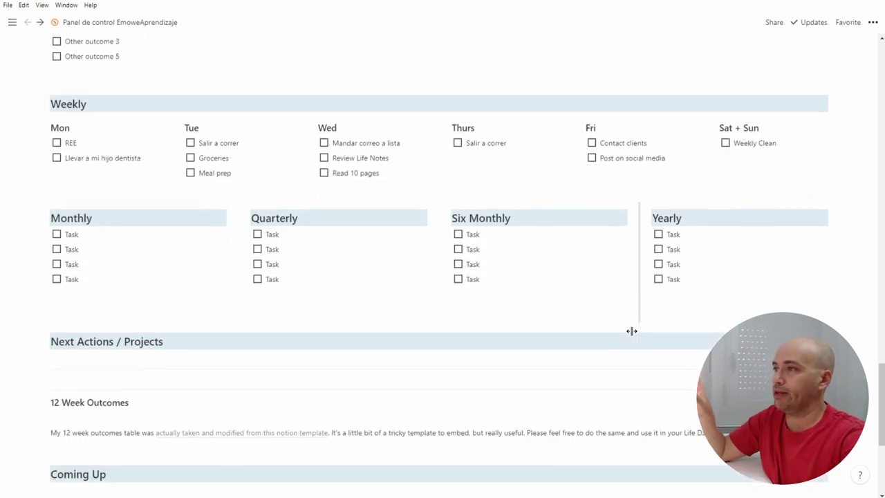
pyautogui.scroll(5, 632, 331)
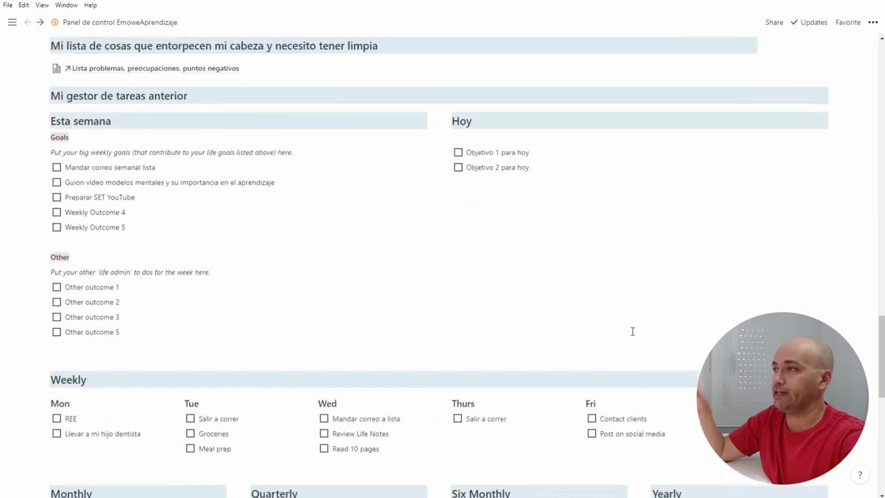
pyautogui.scroll(-2, 632, 330)
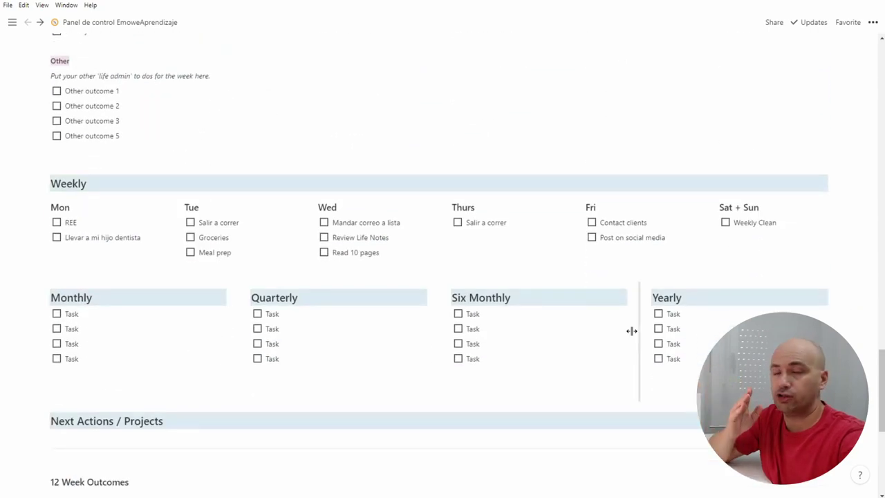
pyautogui.scroll(13, 632, 331)
pyautogui.scroll(2, 632, 331)
pyautogui.scroll(-16, 632, 331)
pyautogui.scroll(-6, 636, 338)
pyautogui.scroll(1, 589, 280)
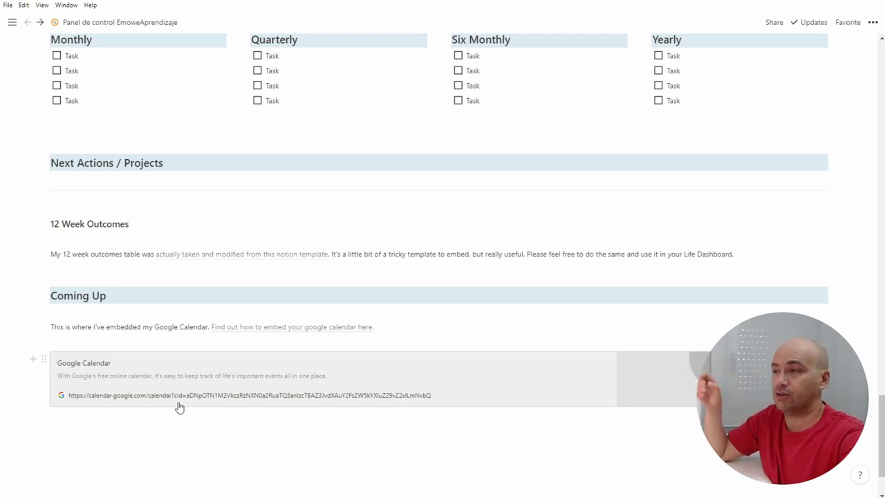
# Open the Tarea2 card on the Tareas board, examine its properties, close it and return to the periodic checklists.
pyautogui.scroll(20, 179, 408)
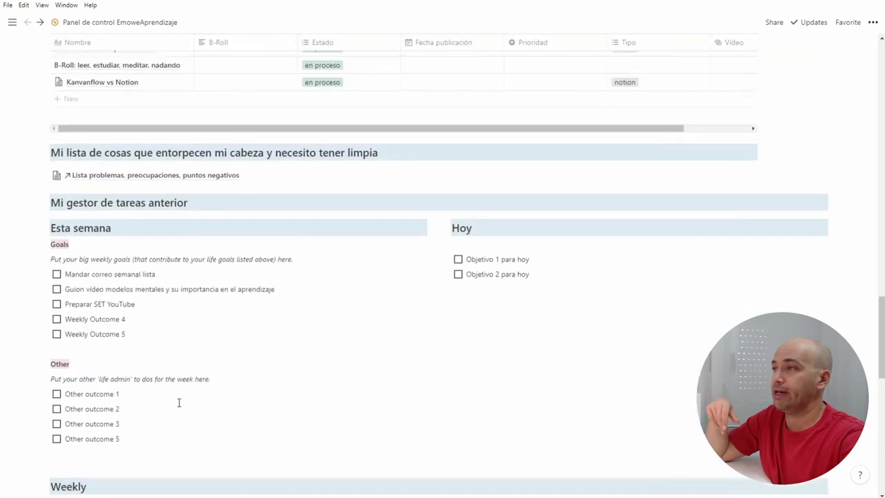
pyautogui.scroll(4, 179, 408)
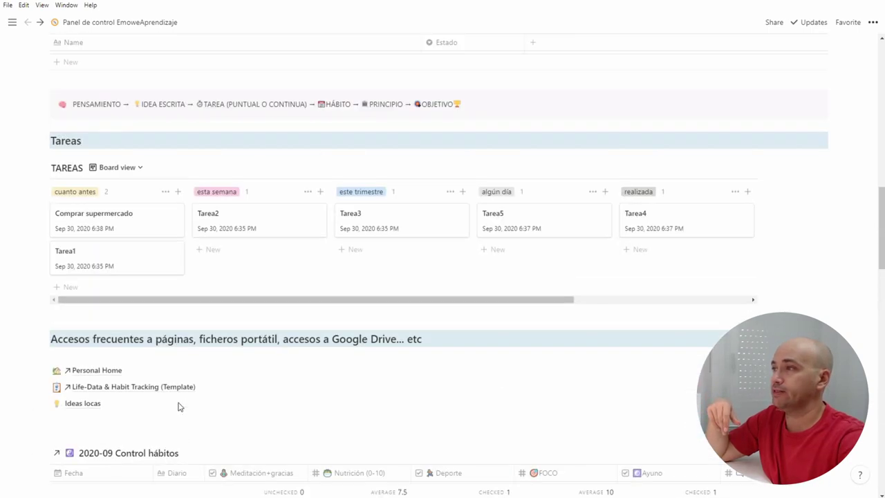
pyautogui.click(278, 226)
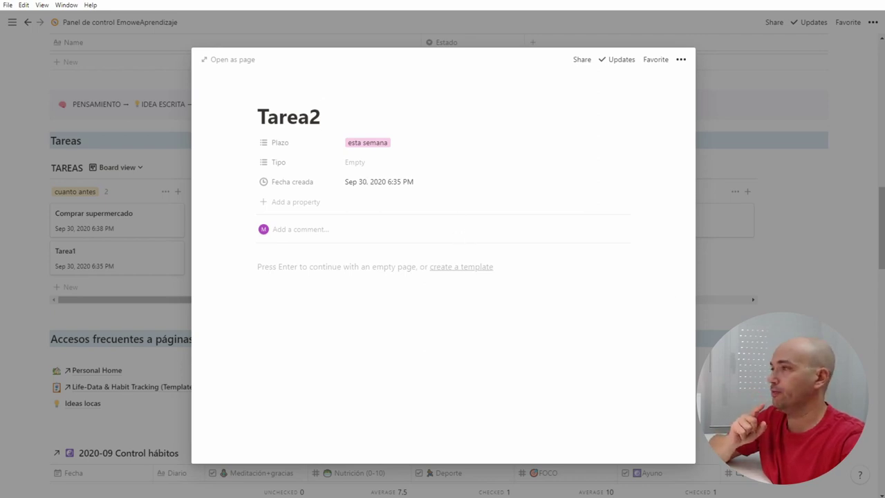
pyautogui.press('Escape')
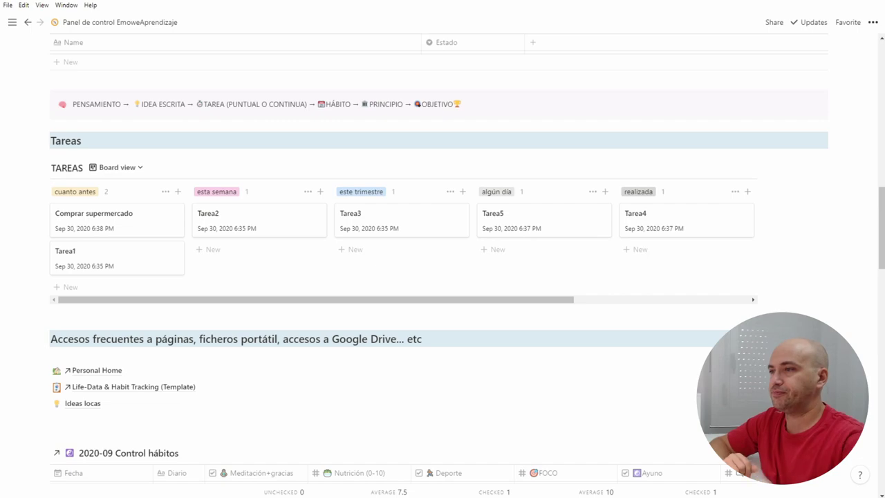
pyautogui.scroll(-15, 443, 263)
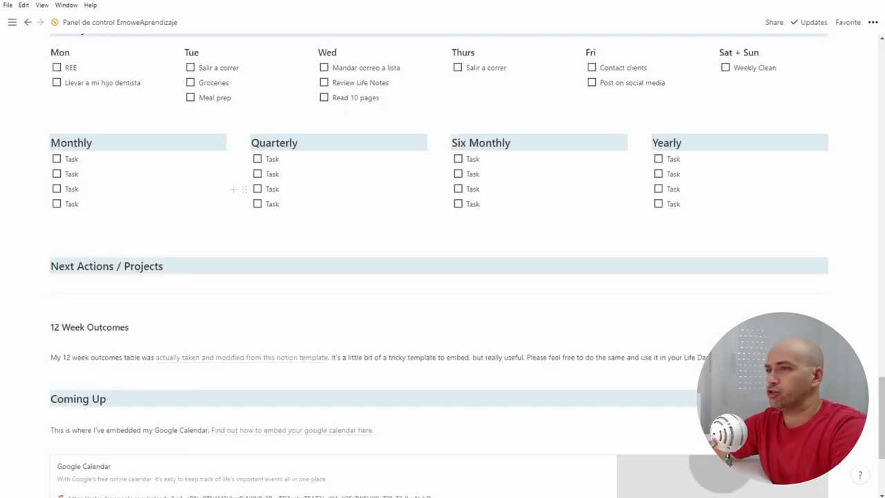